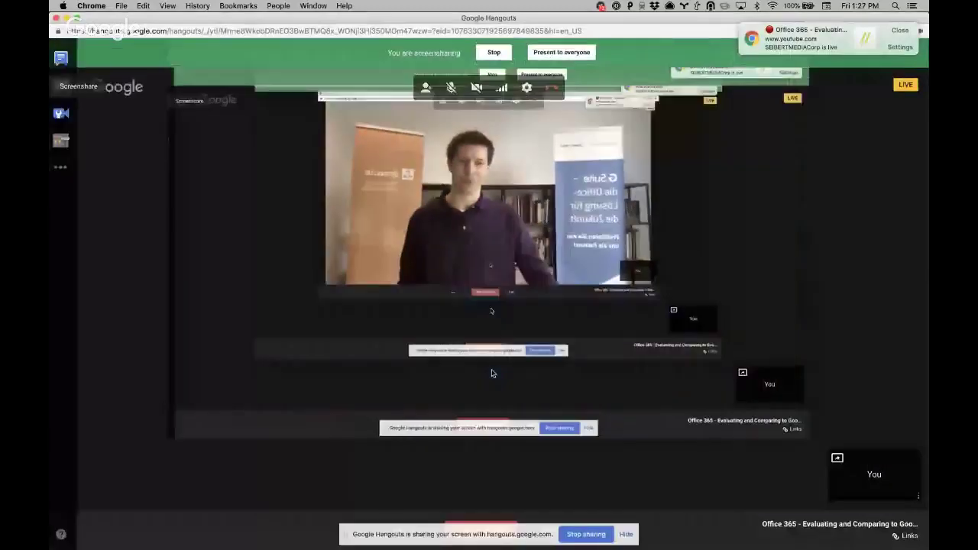
Open a new Chrome window showing the Google start page.
key(super+n)
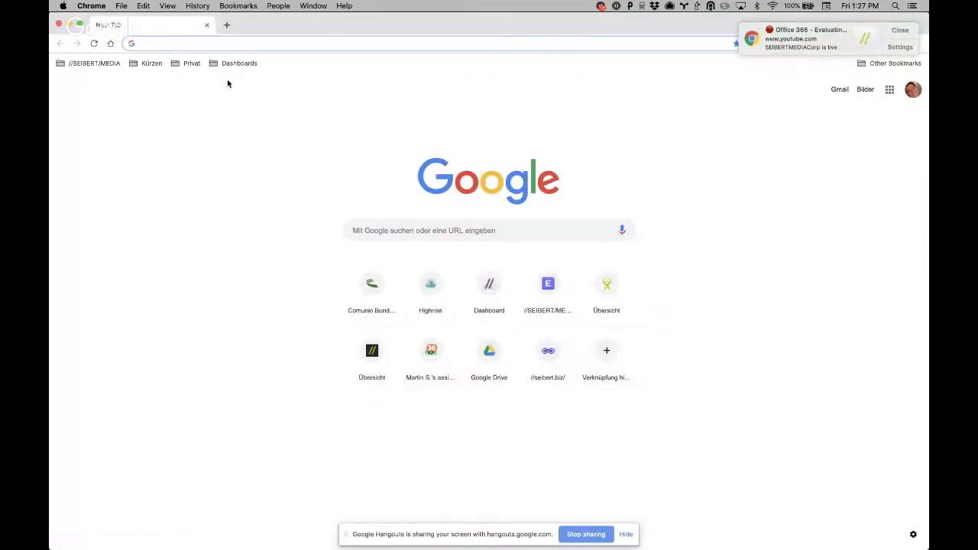
Go to portal.office.com using the address bar's autocomplete suggestion.
text(portal.office.com)
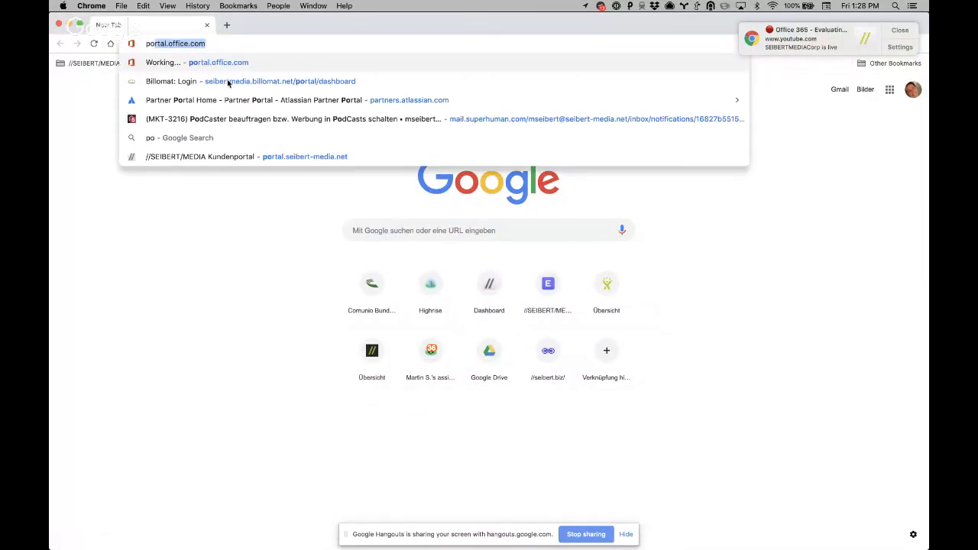
key(Return)
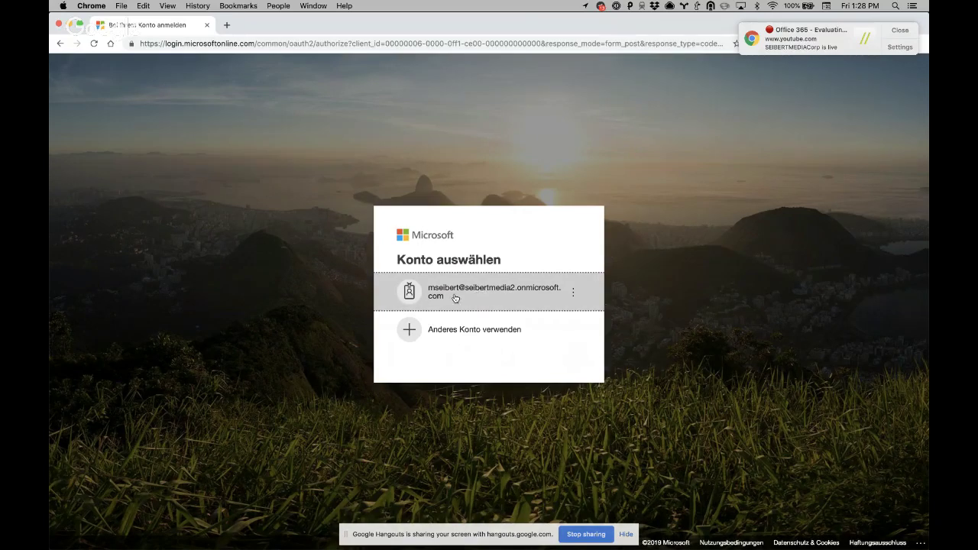
Sign in to the listed Microsoft account with the Office password copied from 1Password.
click(457, 300)
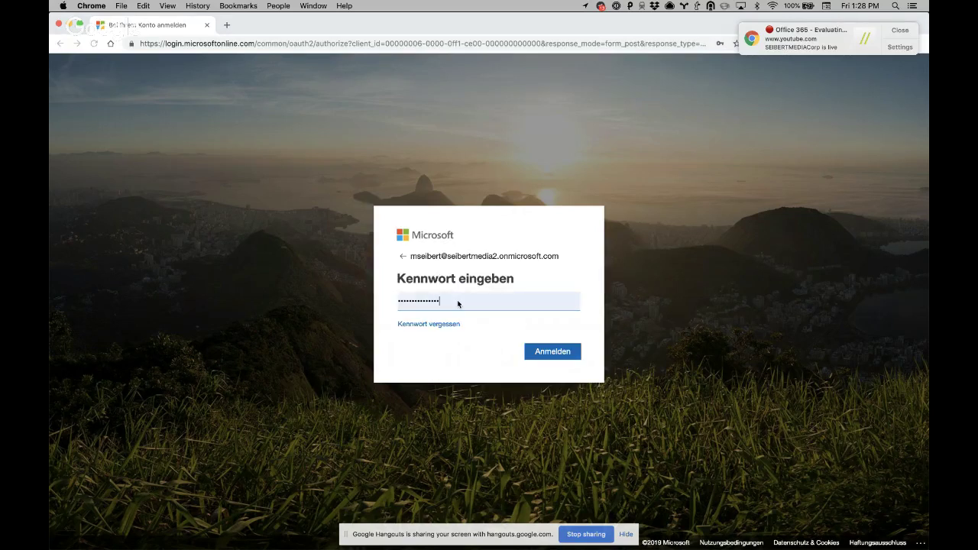
key(super+backslash)
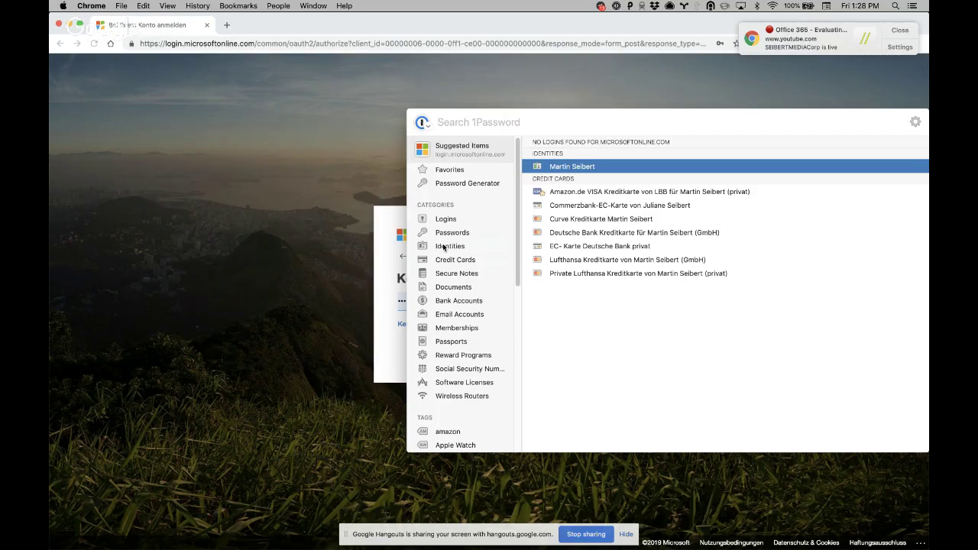
text(office)
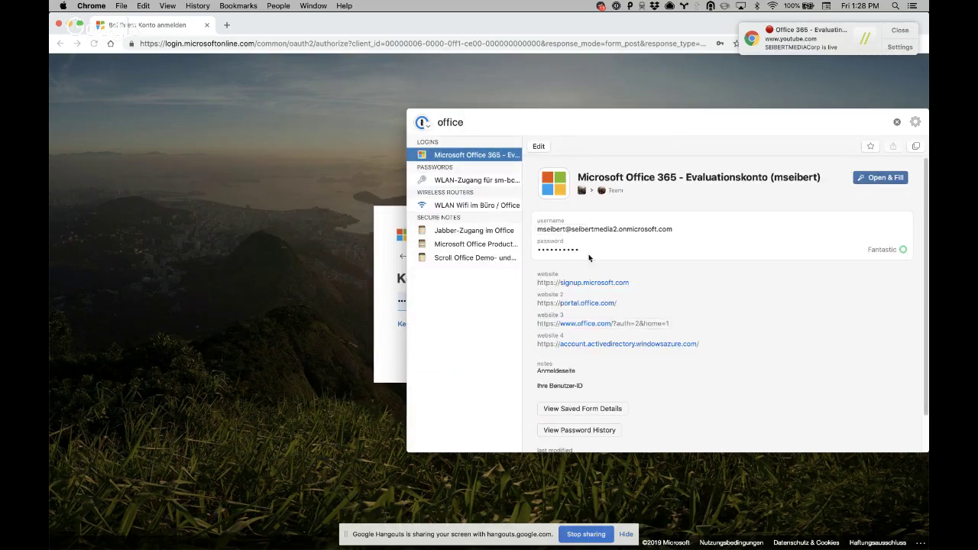
click(597, 252)
click(433, 304)
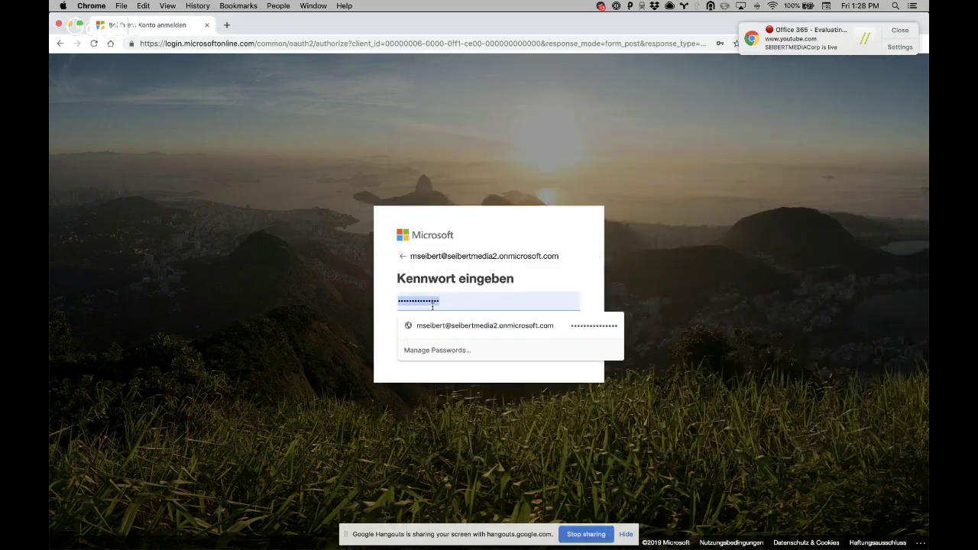
key(super+v)
click(322, 313)
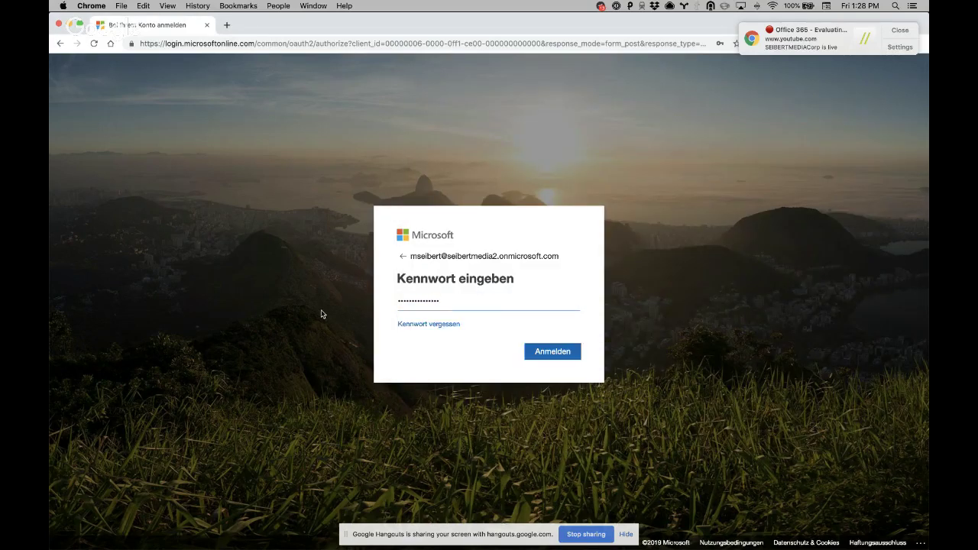
click(552, 356)
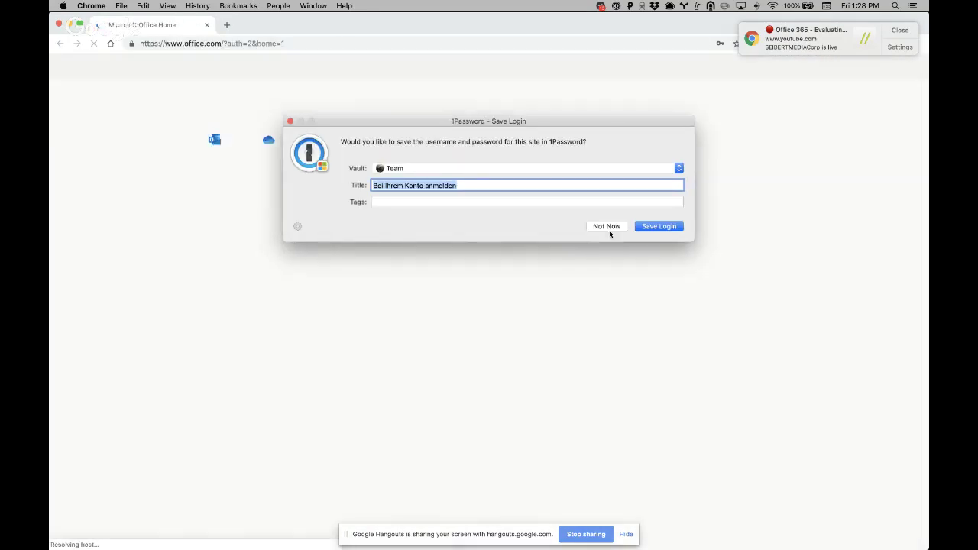
Decline 1Password's Save Login prompt and Chrome's Update password offer.
click(608, 228)
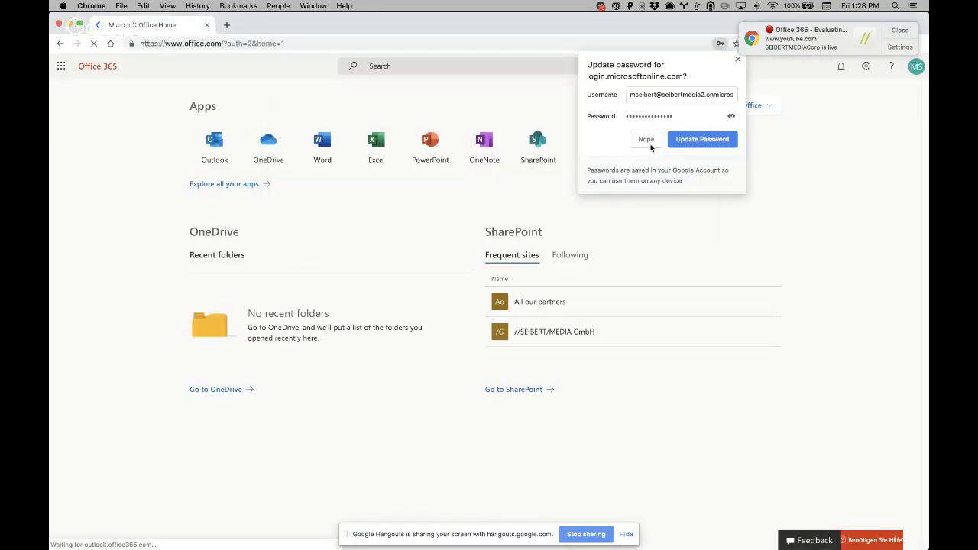
click(684, 140)
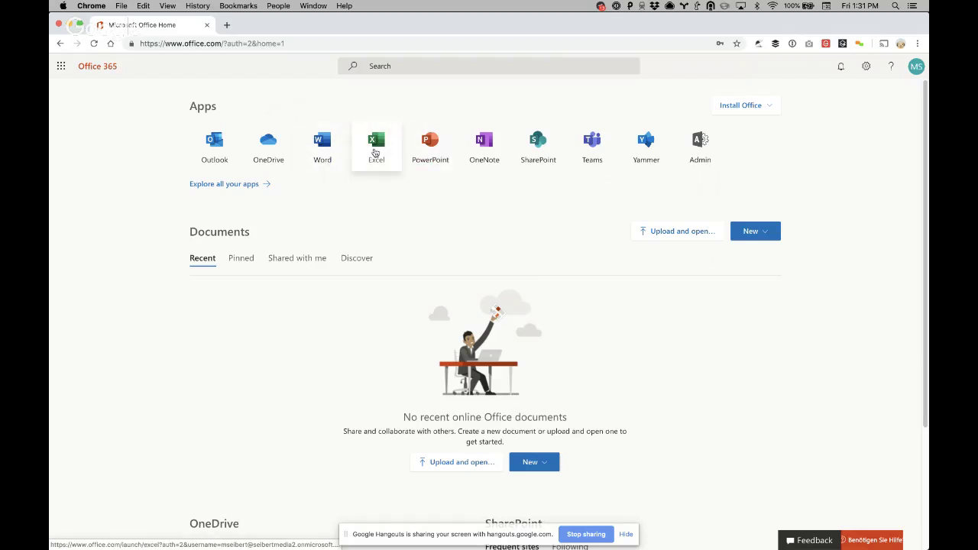
Launch Excel Online from the Excel tile on the Office 365 home page.
click(375, 153)
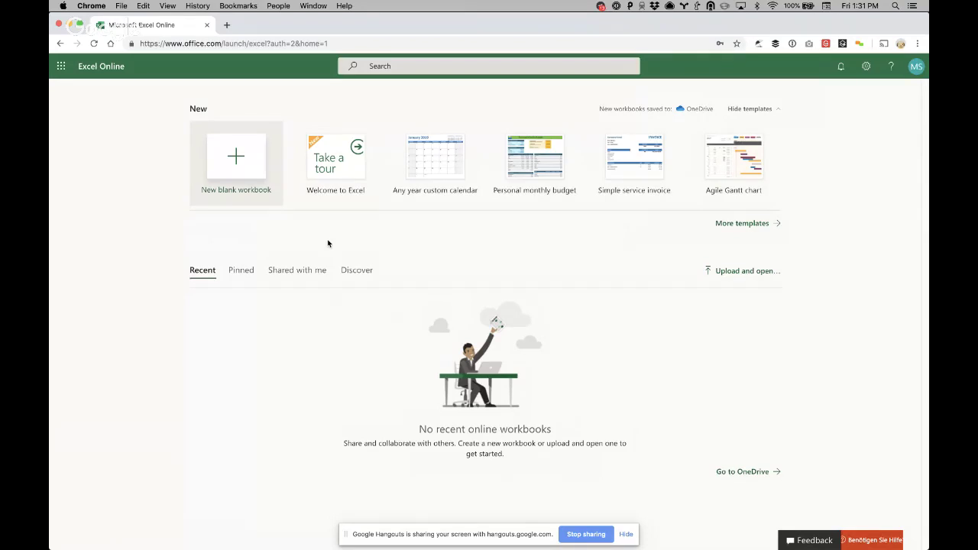
Load drive.google.com in a new tab, then open Google Sheets from My Drive.
click(226, 24)
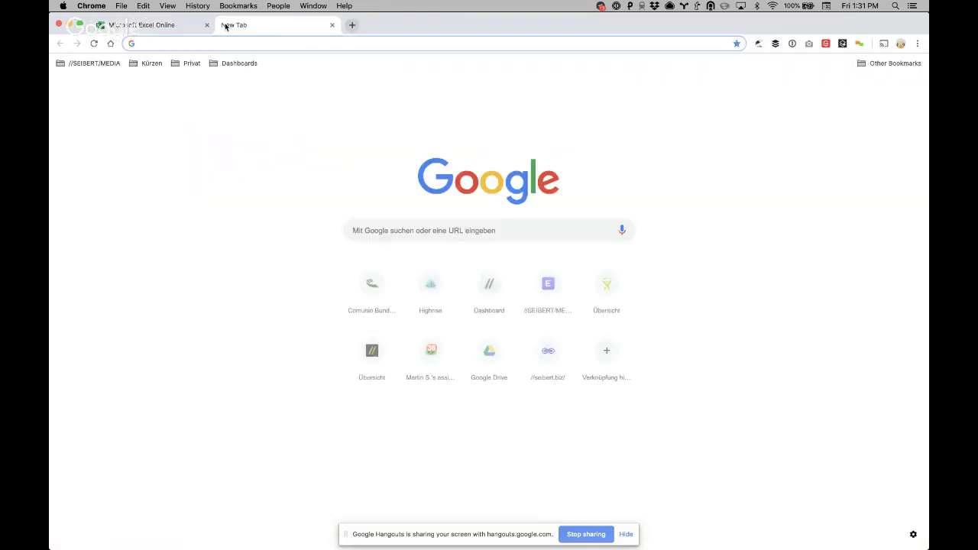
text(drive.google.com)
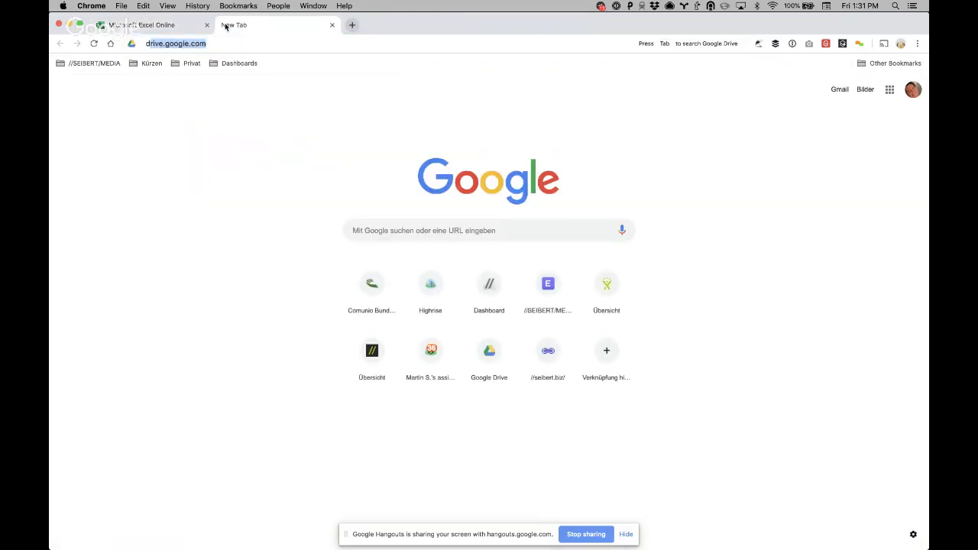
key(Return)
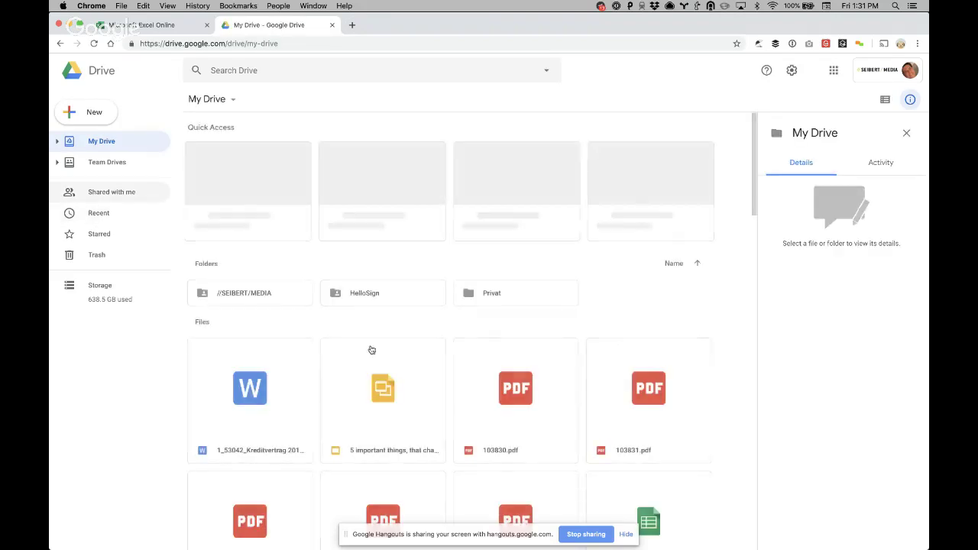
scroll(658, 496, down, 5)
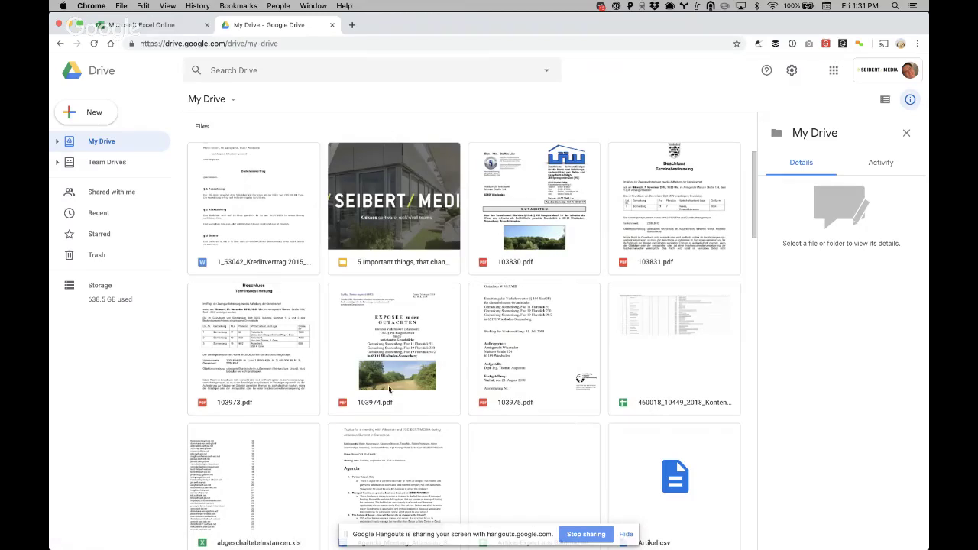
scroll(388, 385, up, 5)
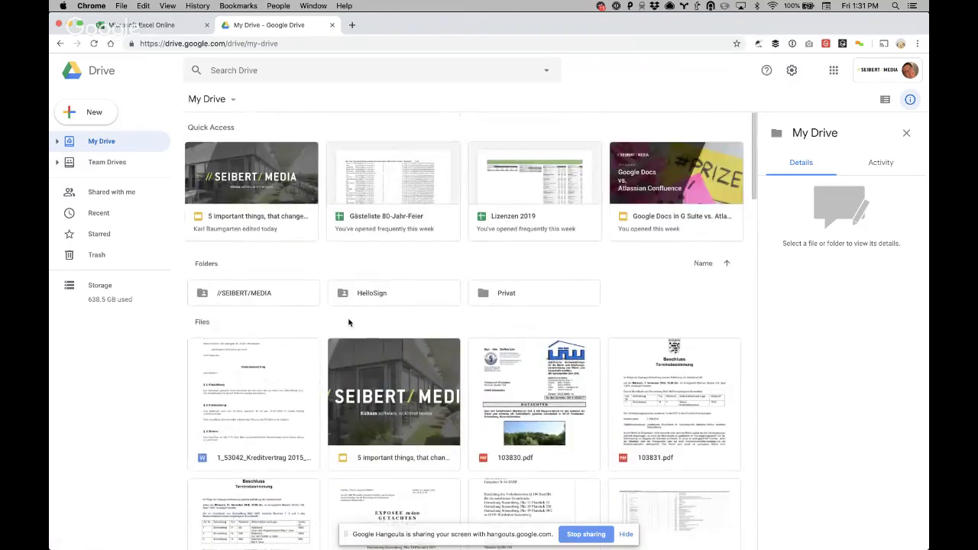
click(402, 225)
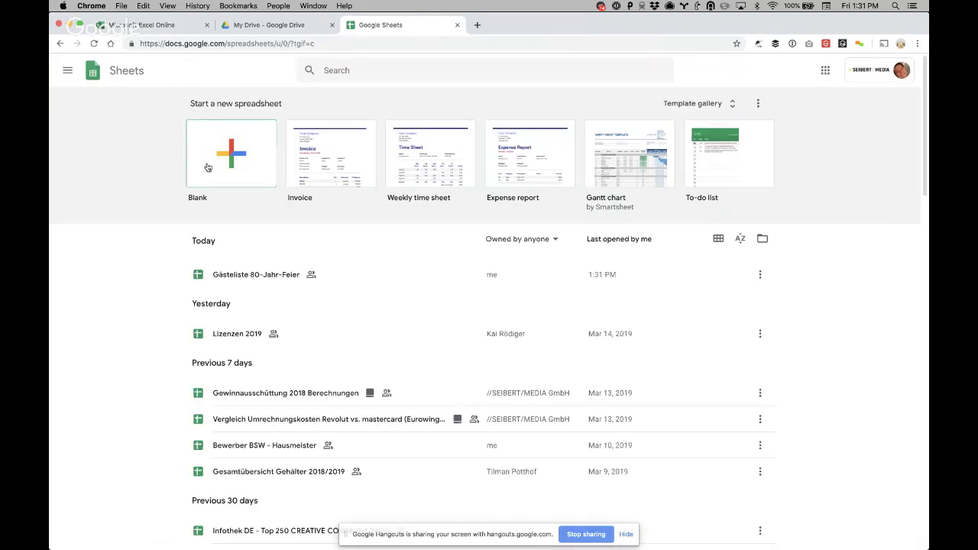
Switch between the Google Sheets and Excel Online template tabs, ending on Excel Online.
click(156, 25)
click(356, 31)
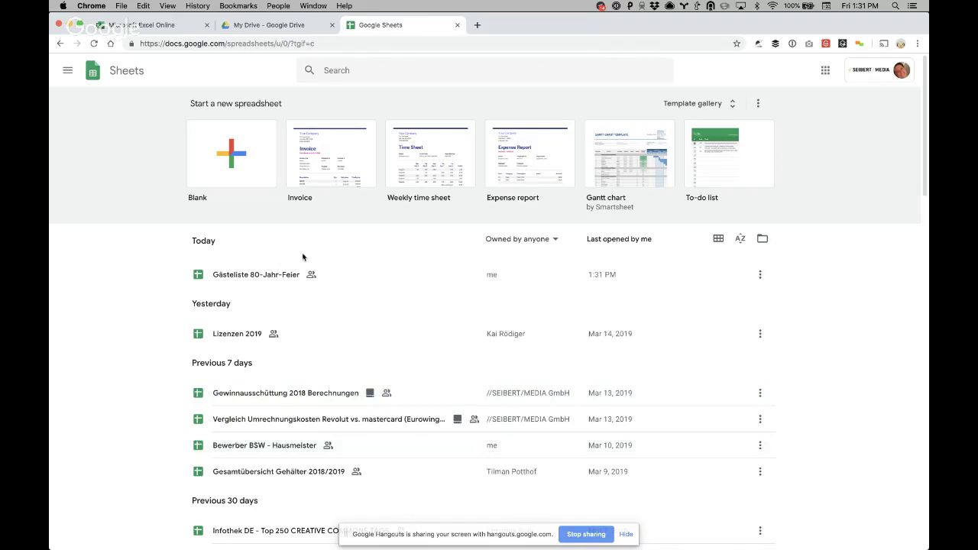
click(133, 25)
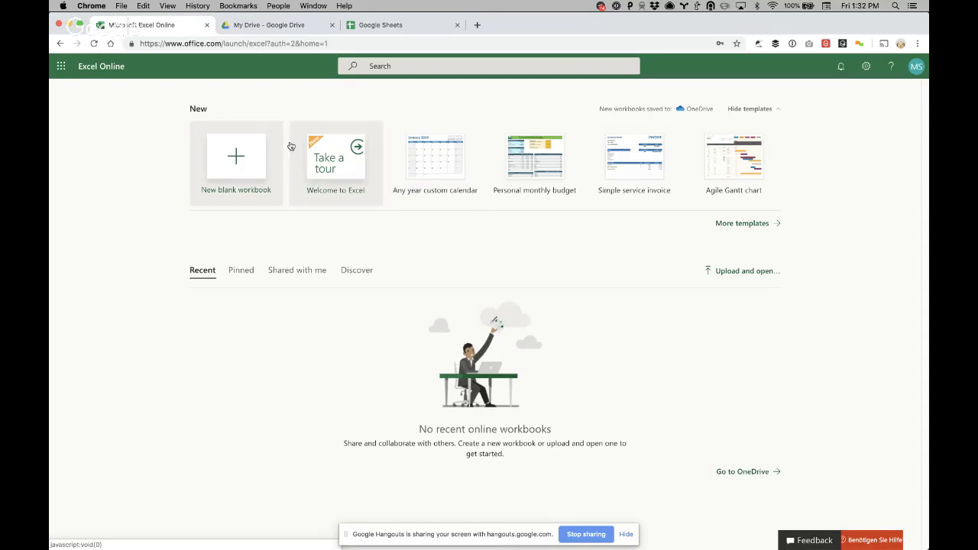
click(380, 26)
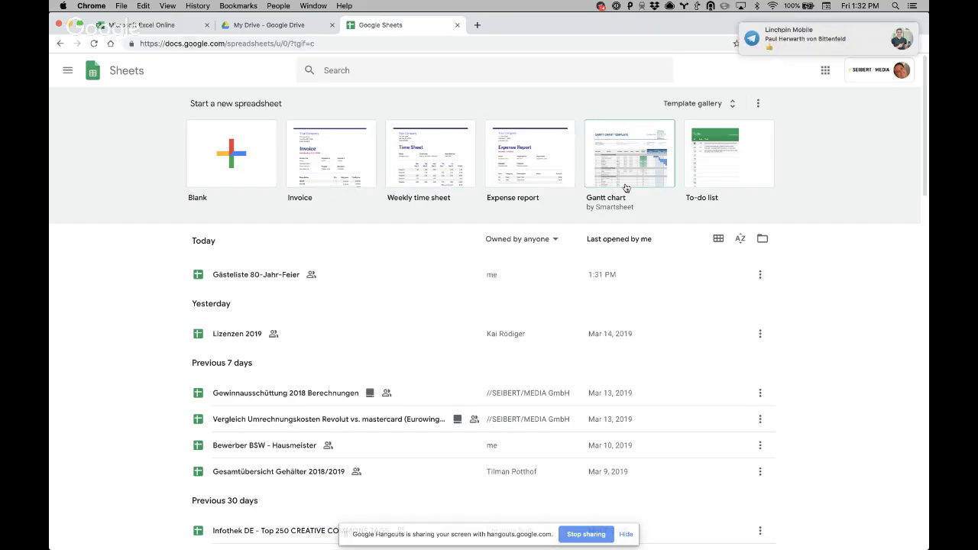
click(141, 25)
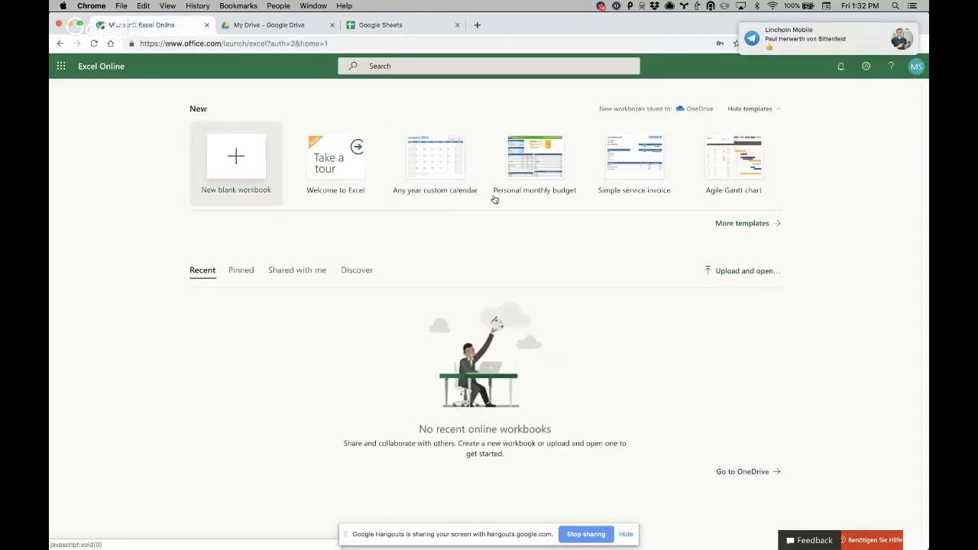
Create a workbook from the Personal monthly budget template with the Office 365 evaluation account.
click(545, 176)
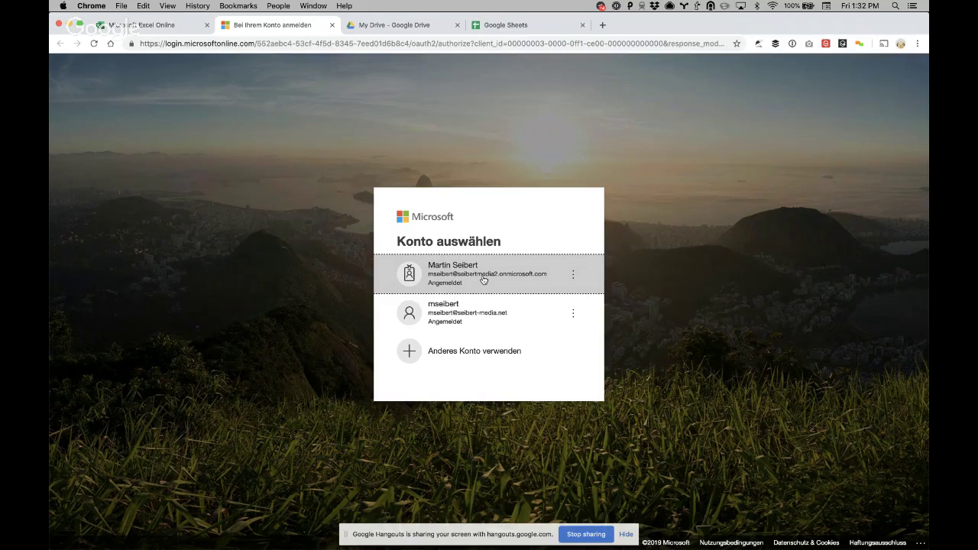
click(483, 280)
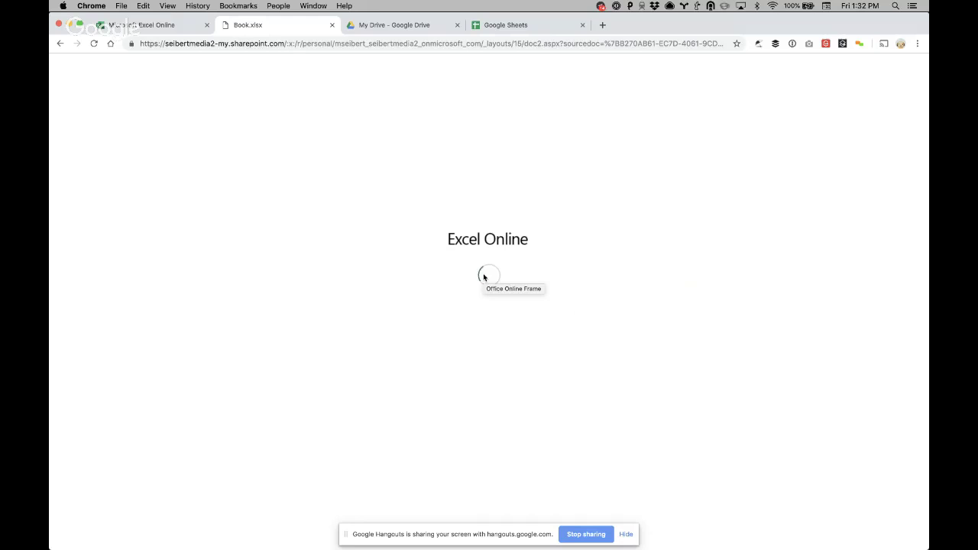
Hide the screen-sharing notice and refresh the still-loading Book.xlsx tab.
click(163, 26)
click(241, 26)
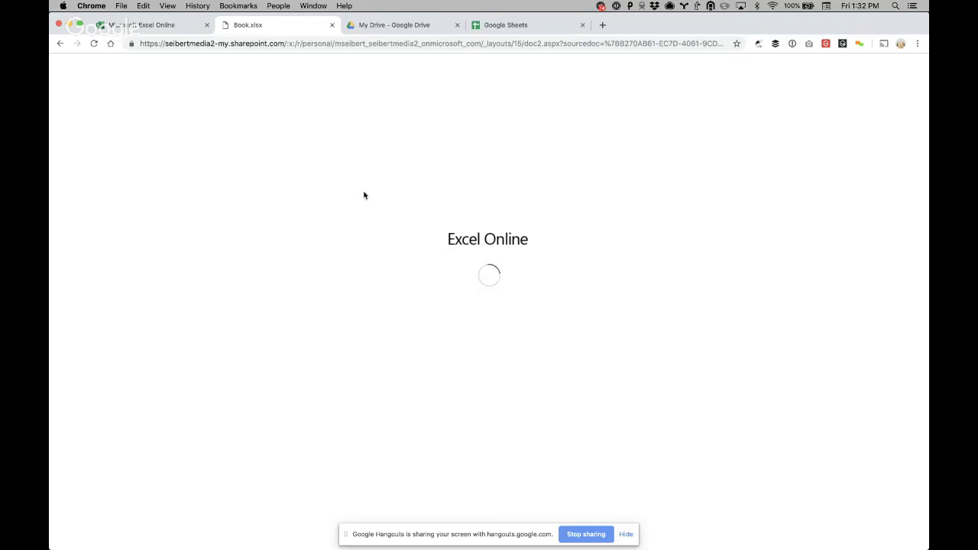
click(626, 534)
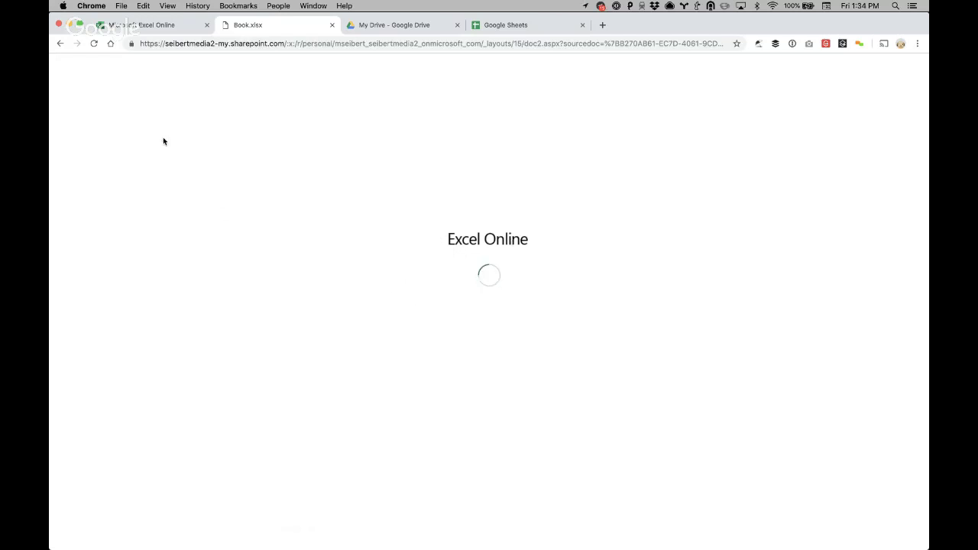
click(94, 44)
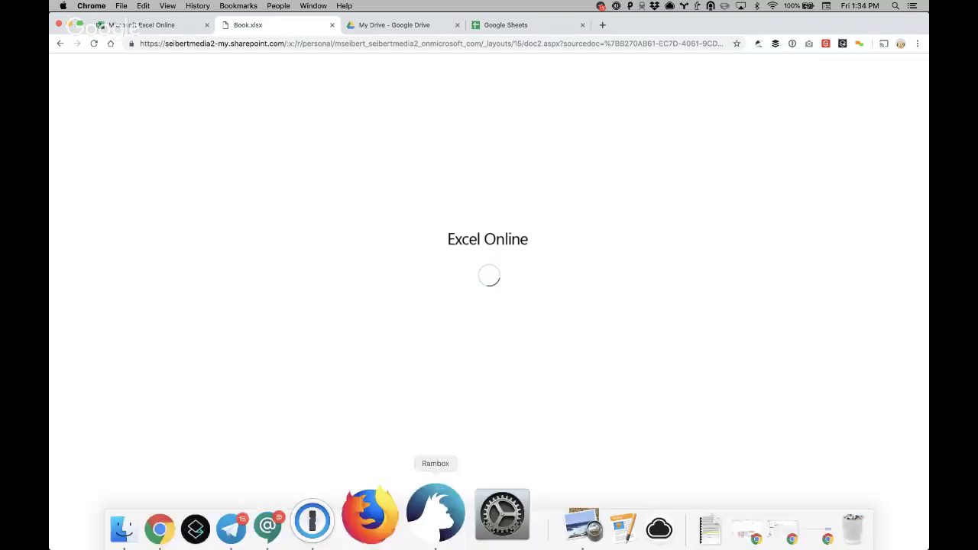
Bring up the Hangouts broadcast window and stop sharing the screen.
click(437, 521)
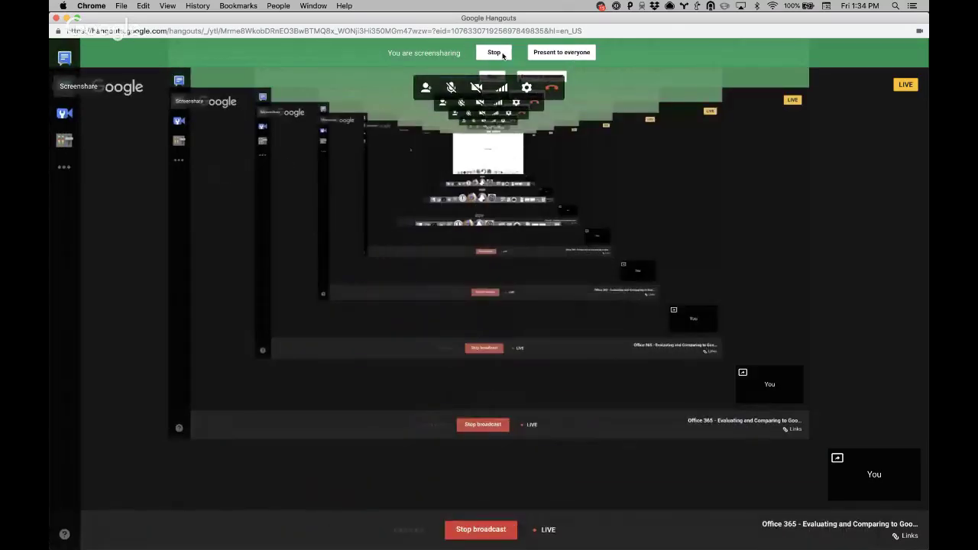
click(495, 53)
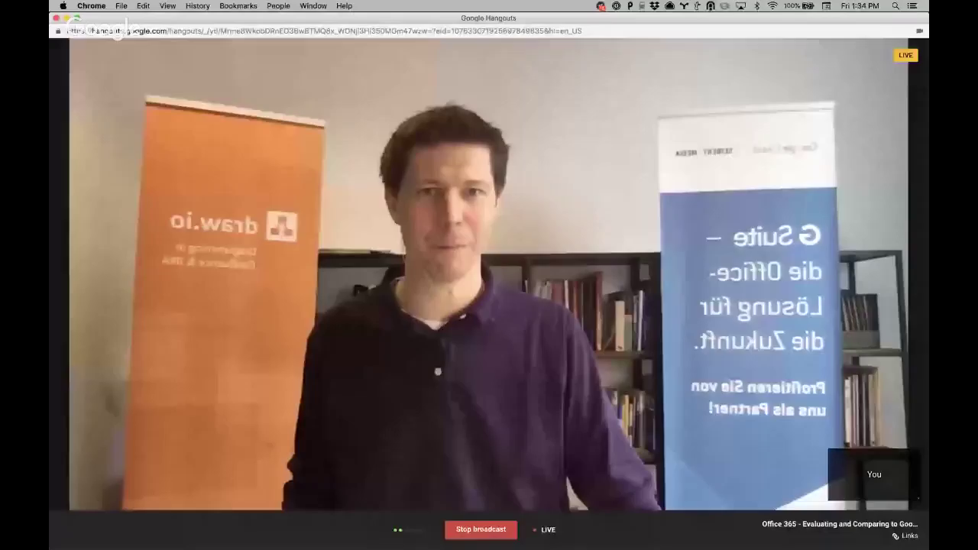
Create workbooks from the custom calendar template and the Welcome to Excel tour, opening Book 2.
key(super+grave)
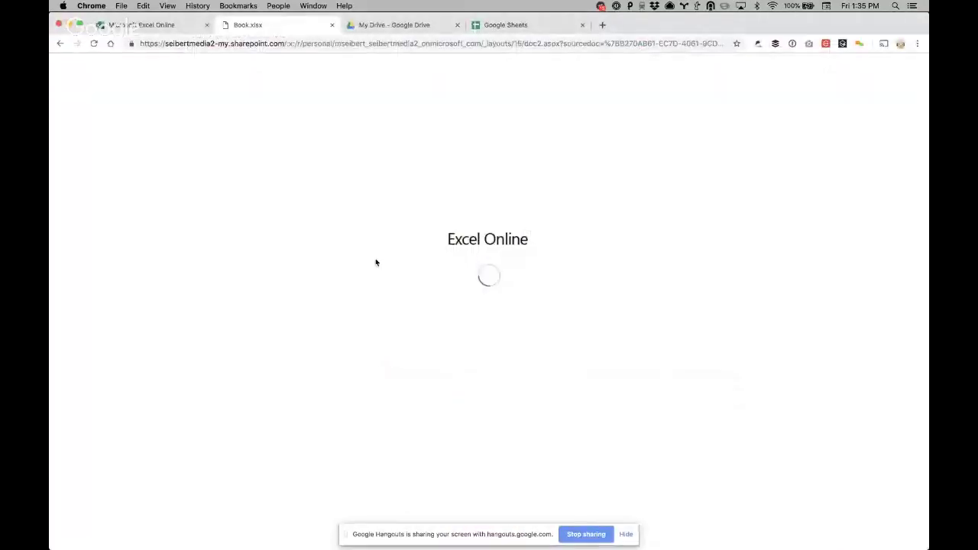
click(169, 26)
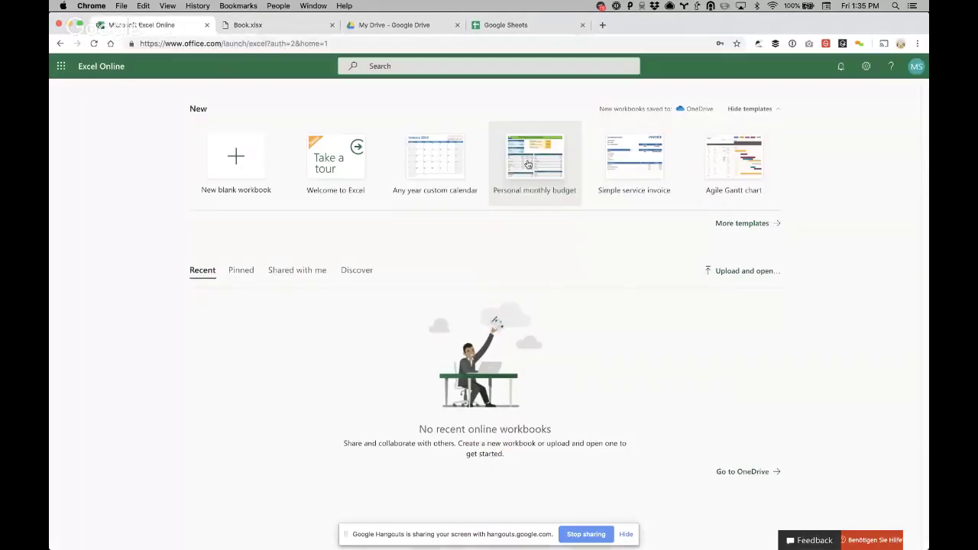
click(438, 164)
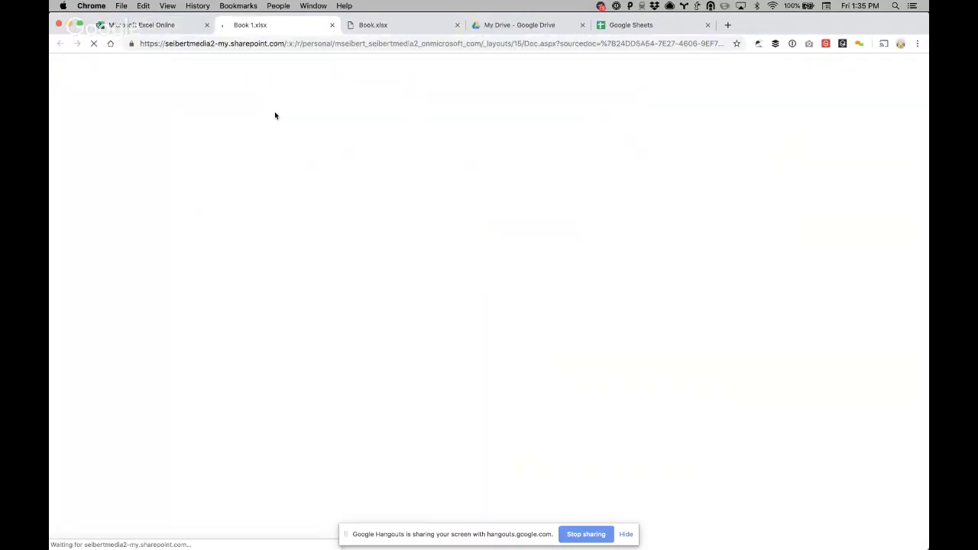
click(378, 28)
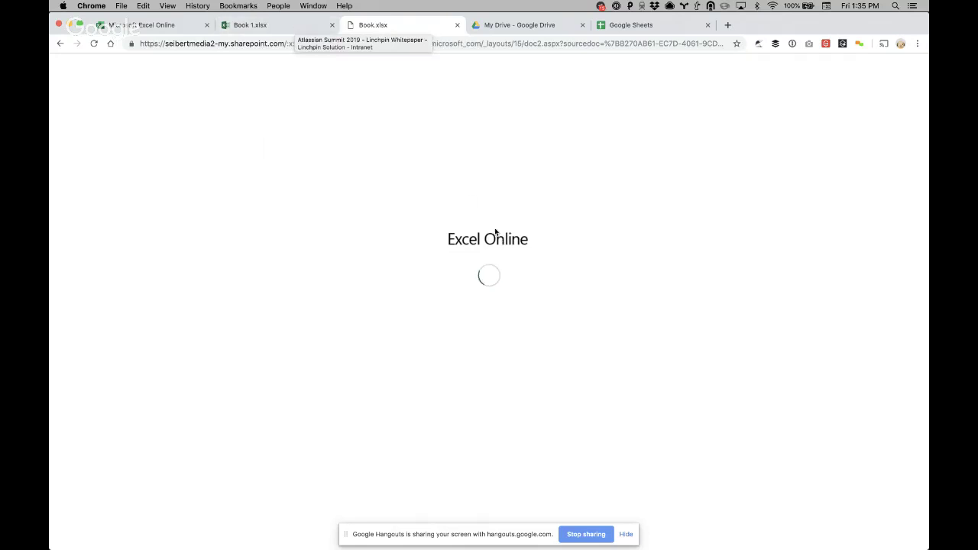
click(195, 26)
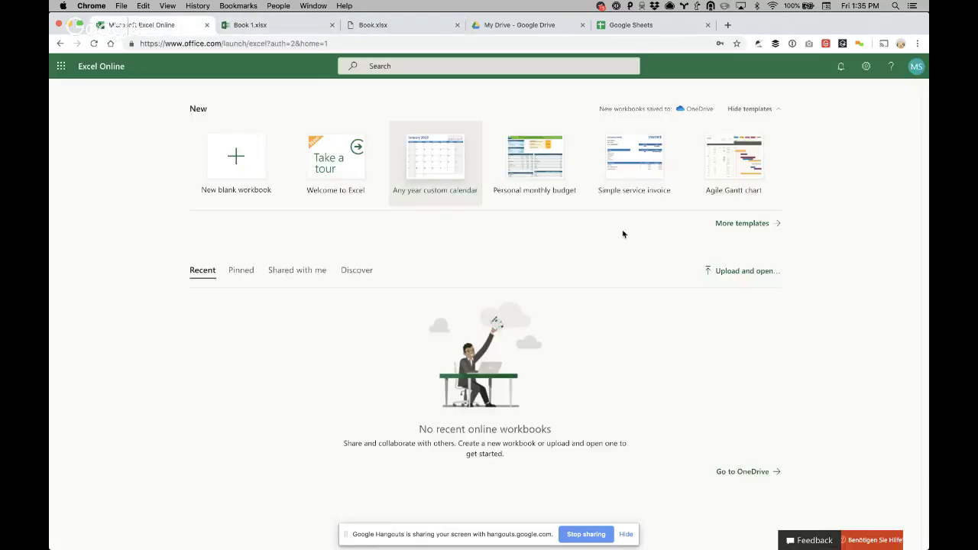
click(321, 164)
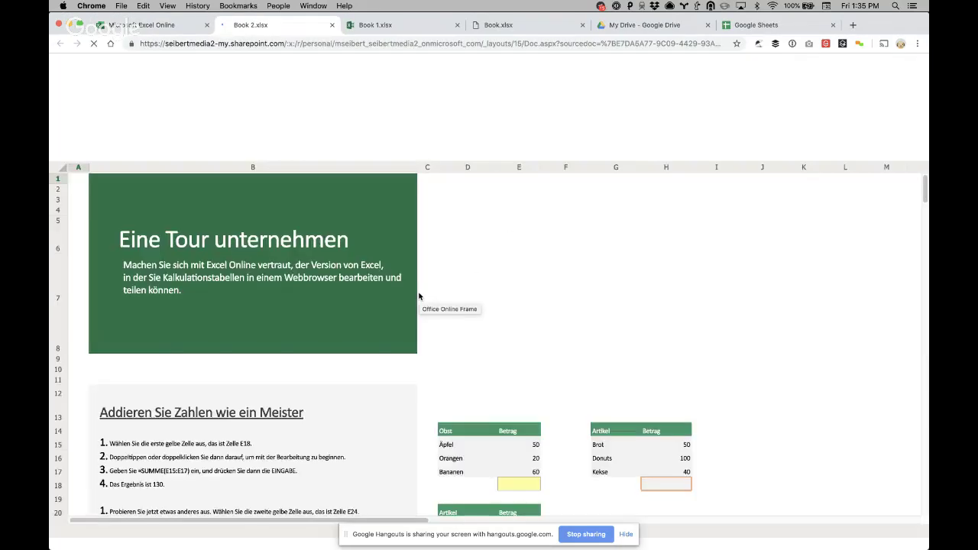
Check Book 1 and Book, scroll through the Book 2 'Eine Tour unternehmen' tour, then return to the start page.
click(374, 25)
click(499, 28)
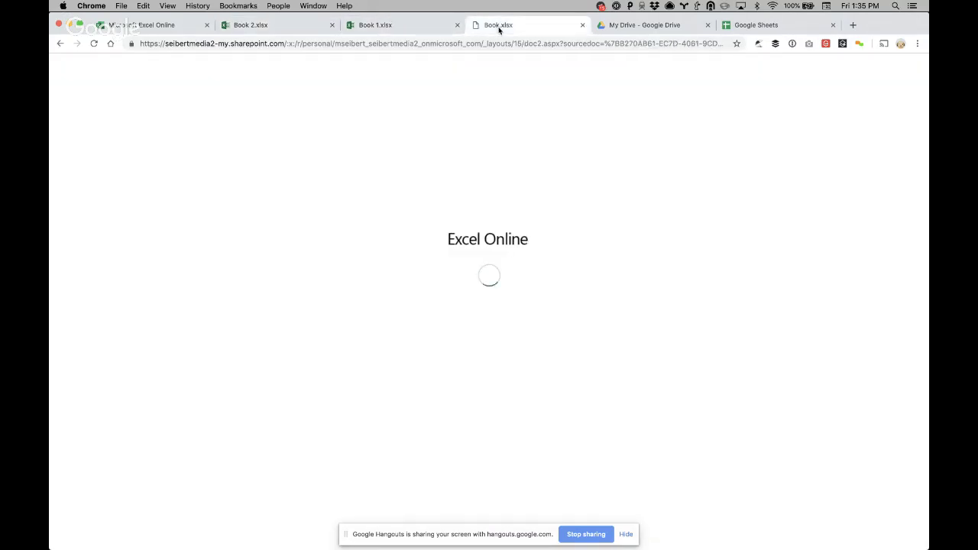
click(289, 28)
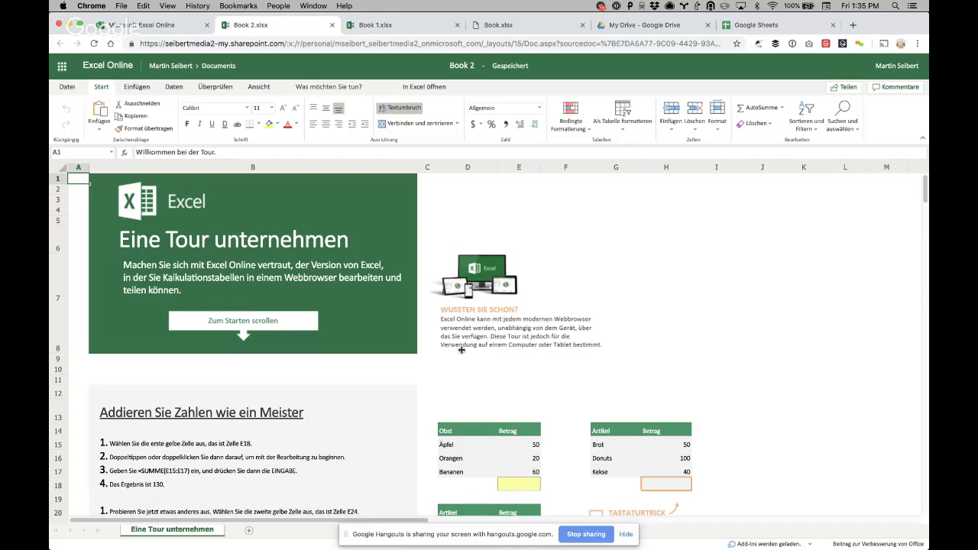
scroll(226, 329, down, 5)
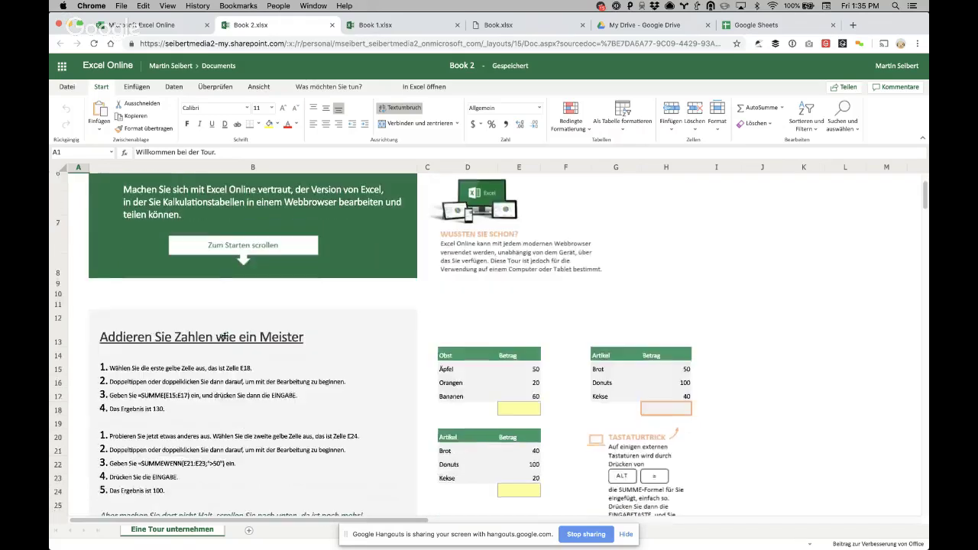
scroll(282, 337, down, 15)
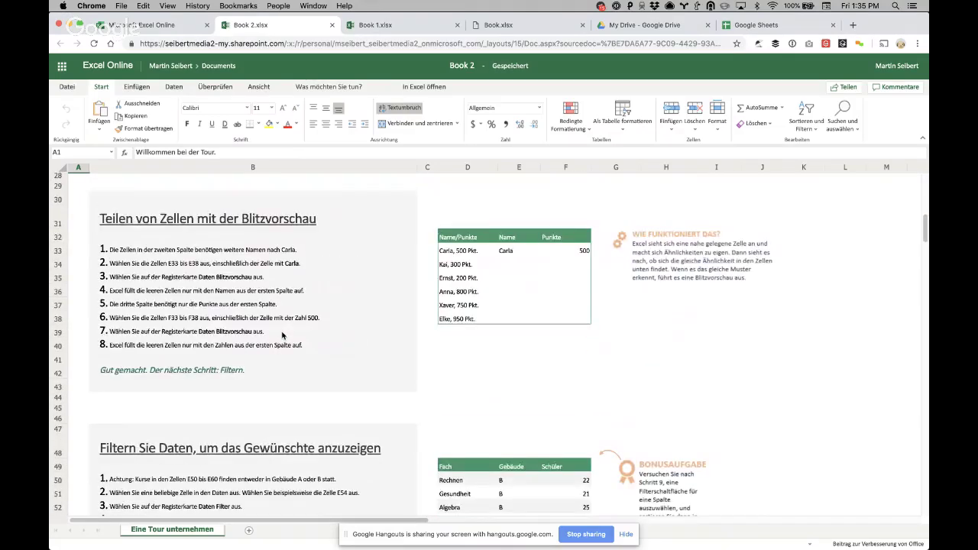
scroll(283, 335, down, 20)
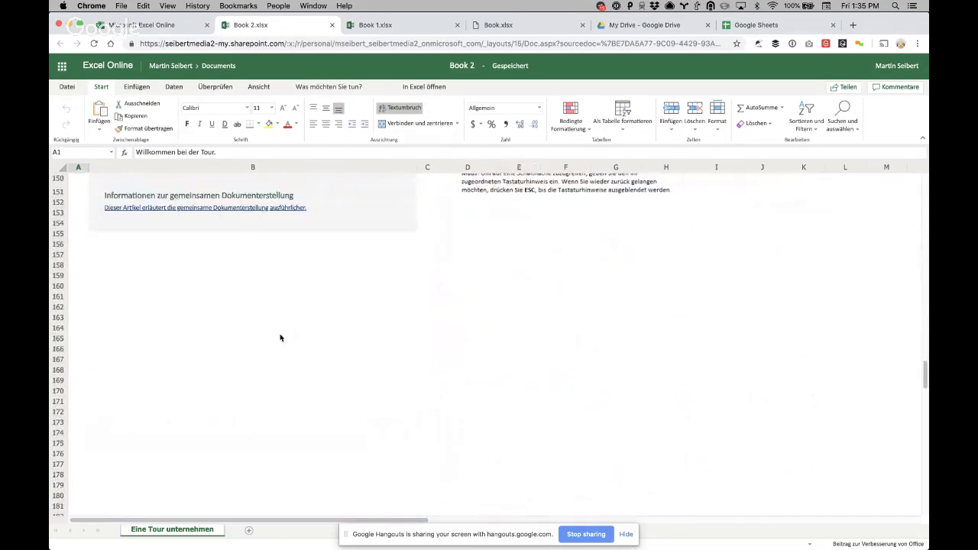
scroll(282, 336, up, 5)
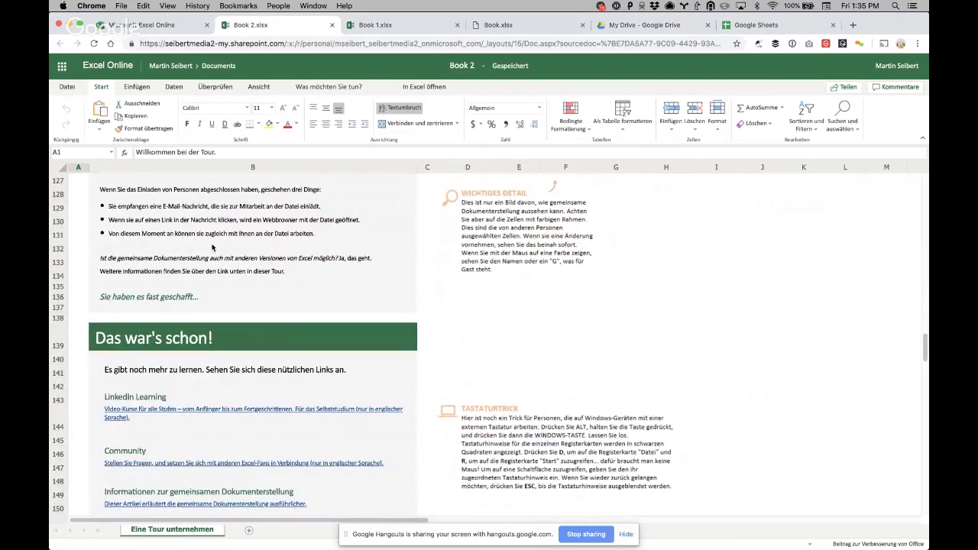
click(162, 25)
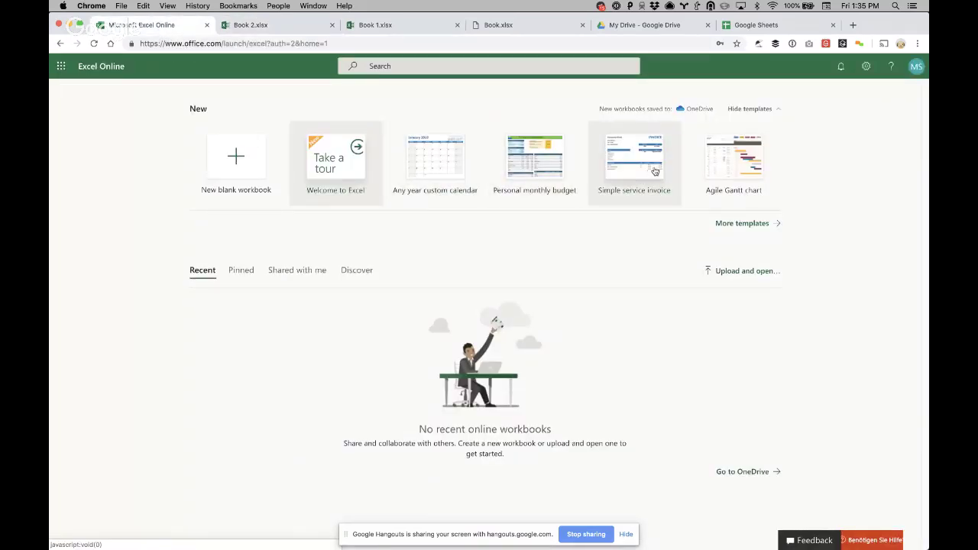
Create a new blank workbook and a workbook from the Any year custom calendar template.
click(229, 165)
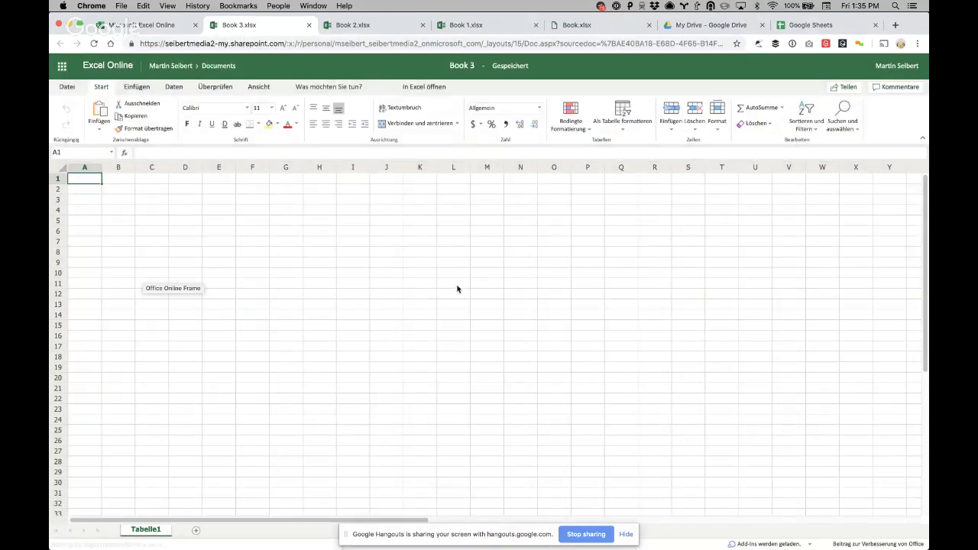
click(476, 25)
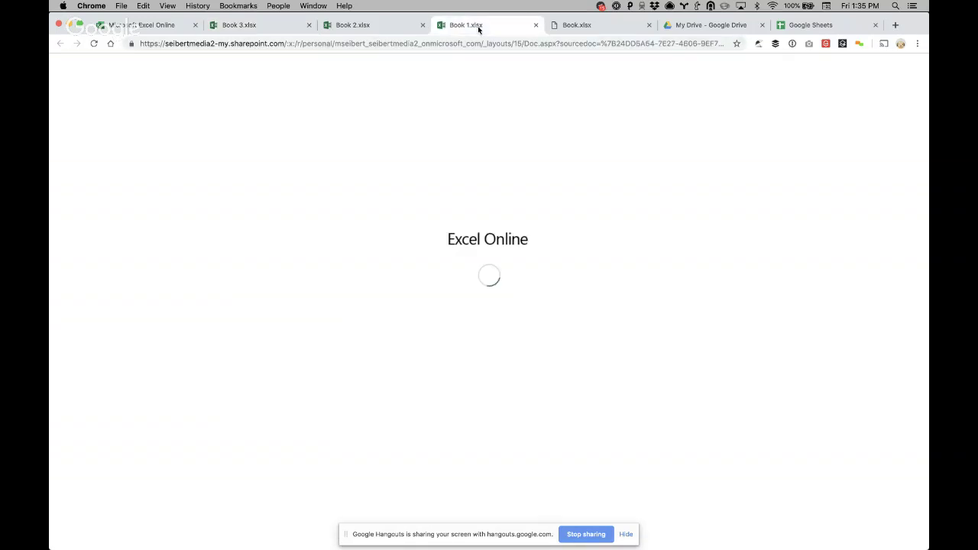
click(581, 25)
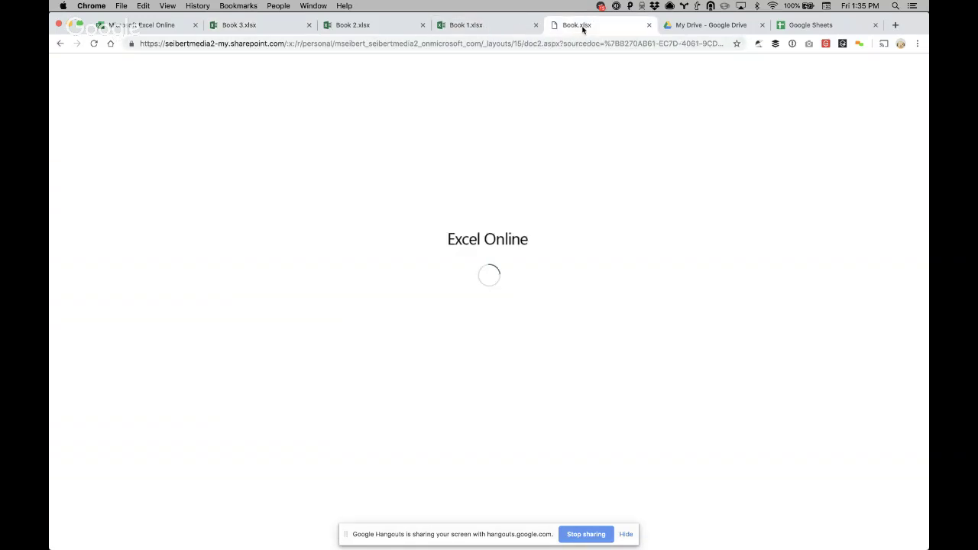
click(146, 25)
click(433, 175)
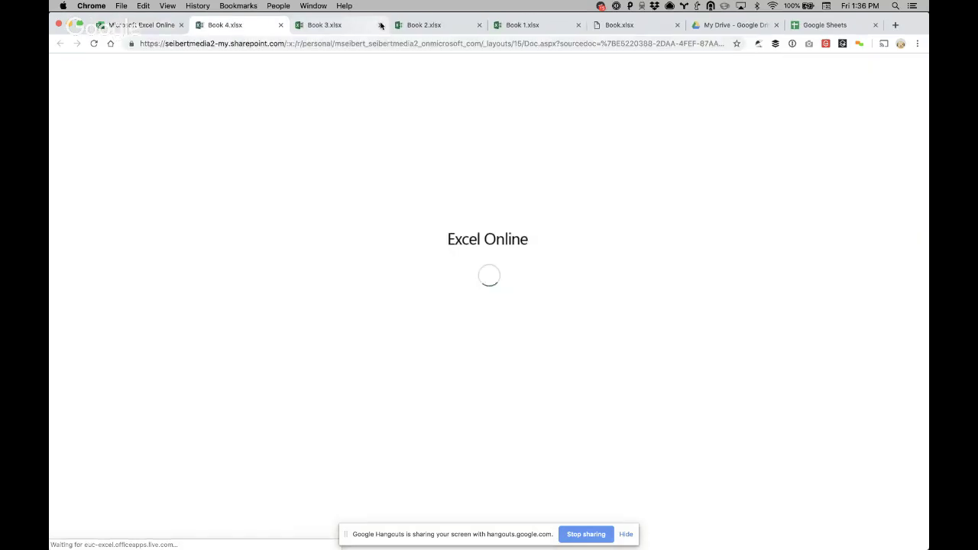
Close the Book 3, Book 2, Book 1 and Book workbooks.
click(380, 26)
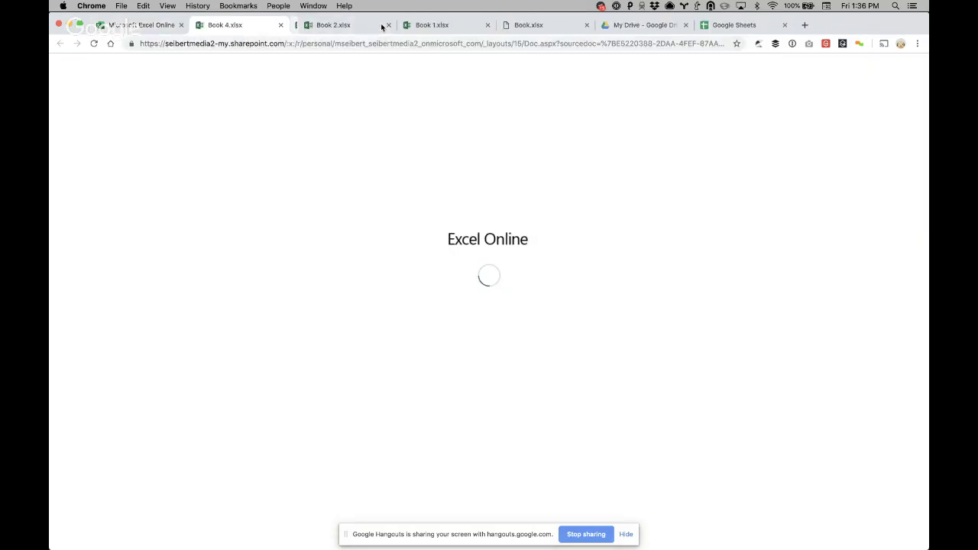
click(381, 26)
click(381, 26)
click(381, 26)
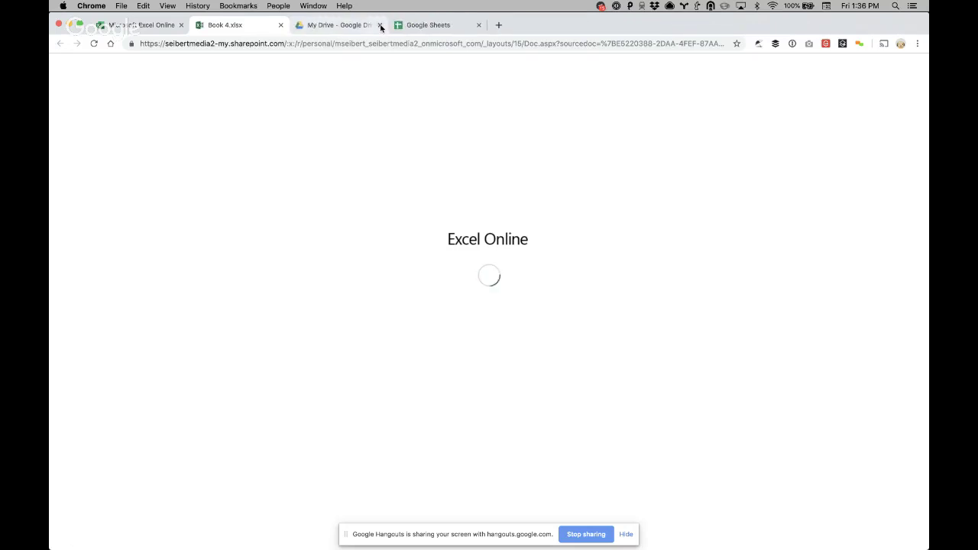
Create workbooks from the Personal monthly budget and Simple service invoice templates.
click(115, 25)
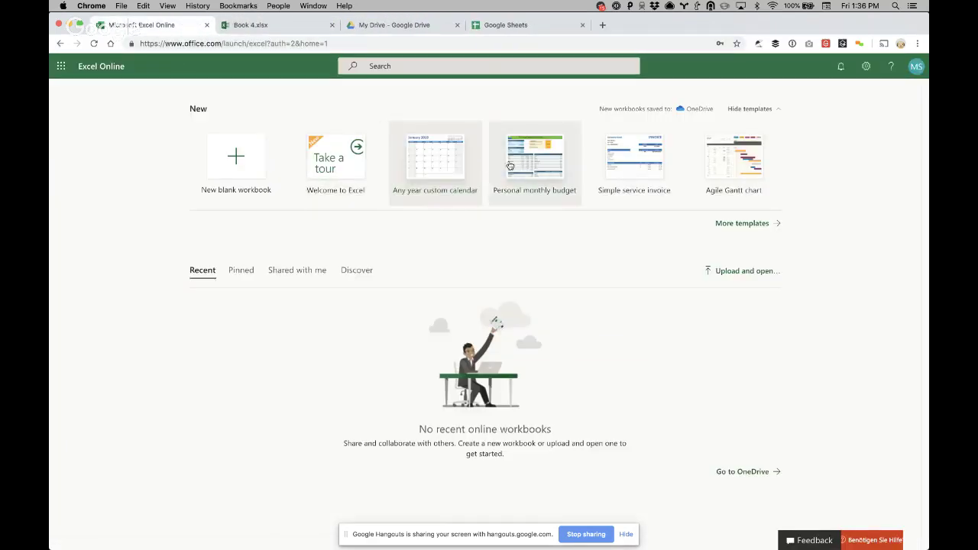
click(510, 166)
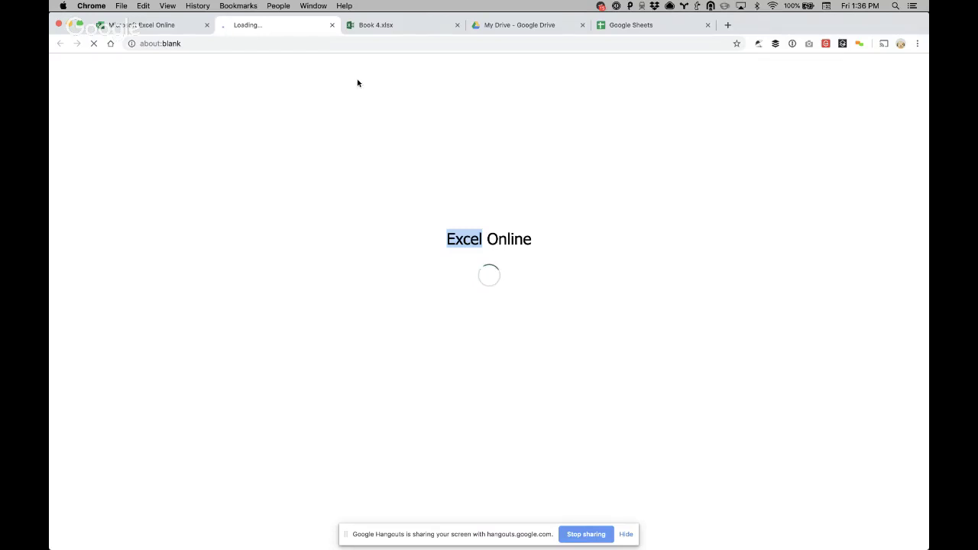
click(175, 26)
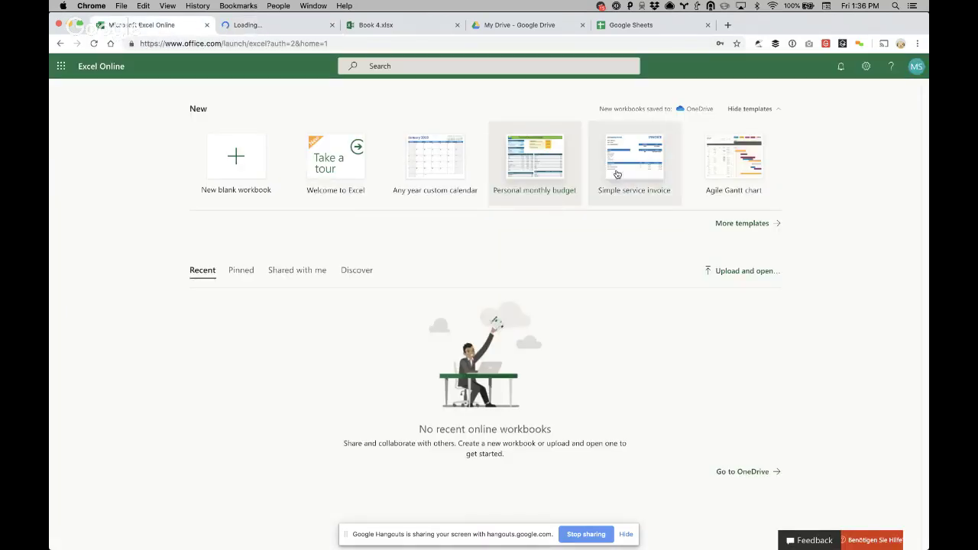
click(617, 175)
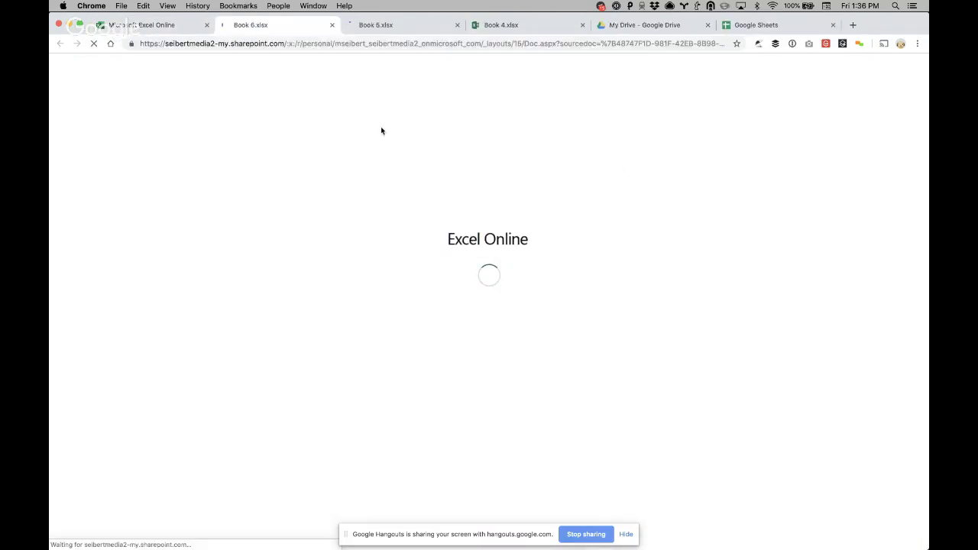
Check Book 5, Book 4 and Book 6, then create a workbook from the Agile Gantt chart template.
click(408, 26)
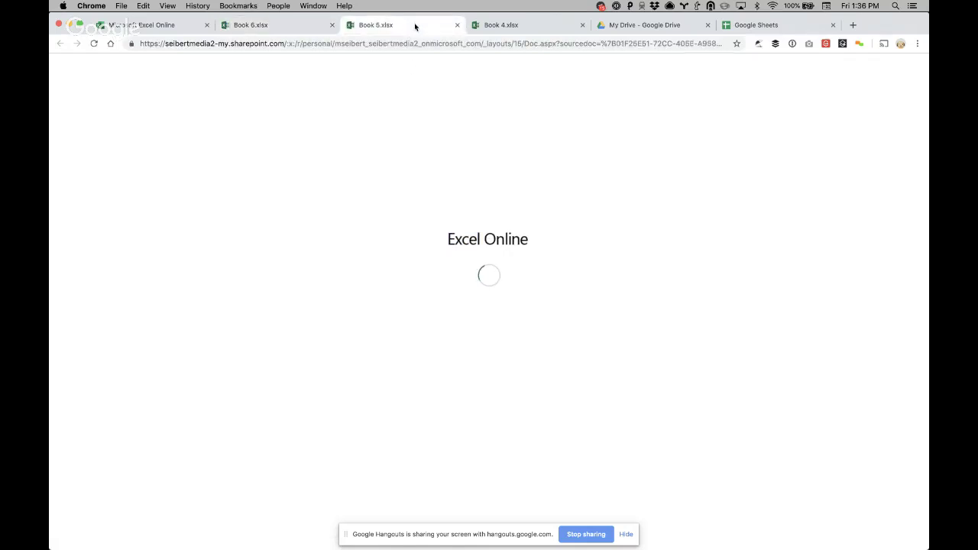
click(504, 27)
click(280, 27)
click(168, 25)
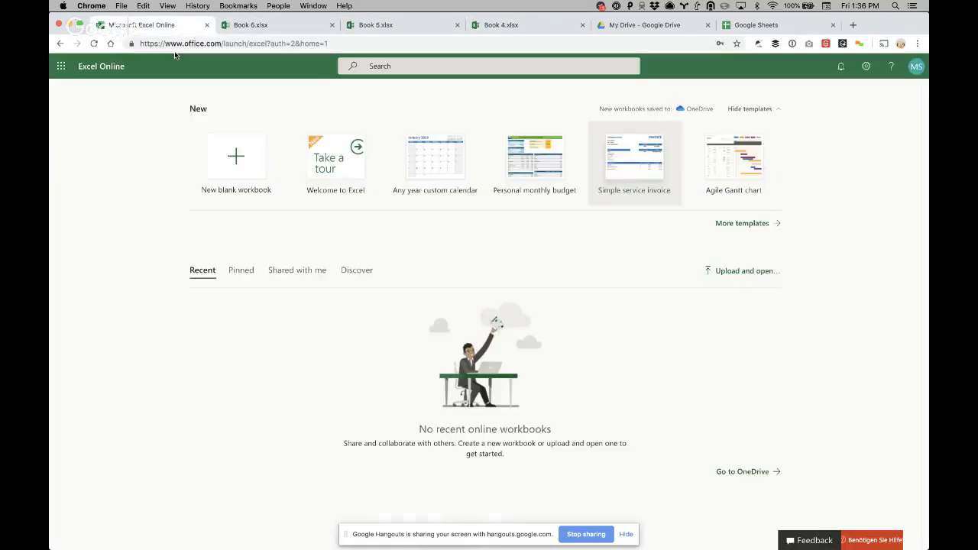
click(716, 170)
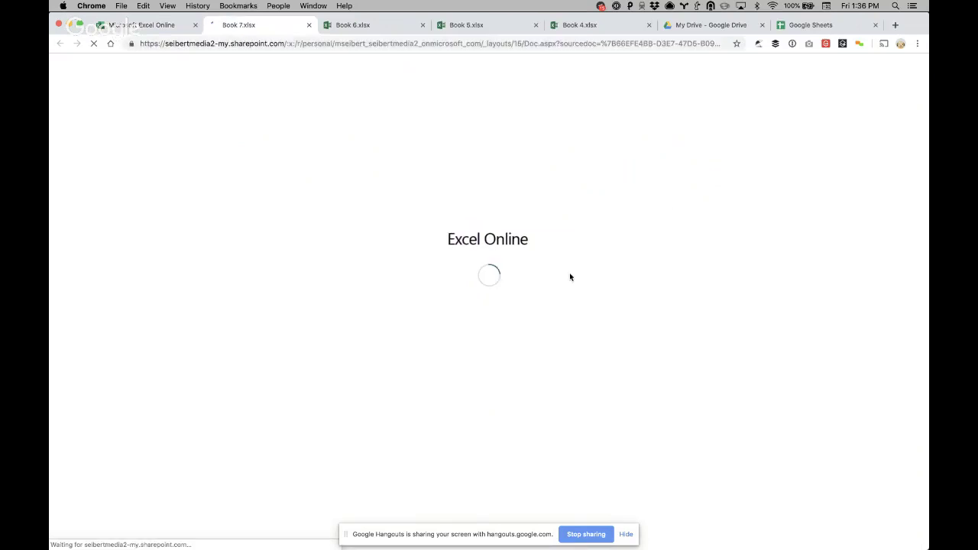
In Google Sheets, start spreadsheets from the Invoice, Weekly time sheet, Expense report and Gantt chart templates.
click(821, 29)
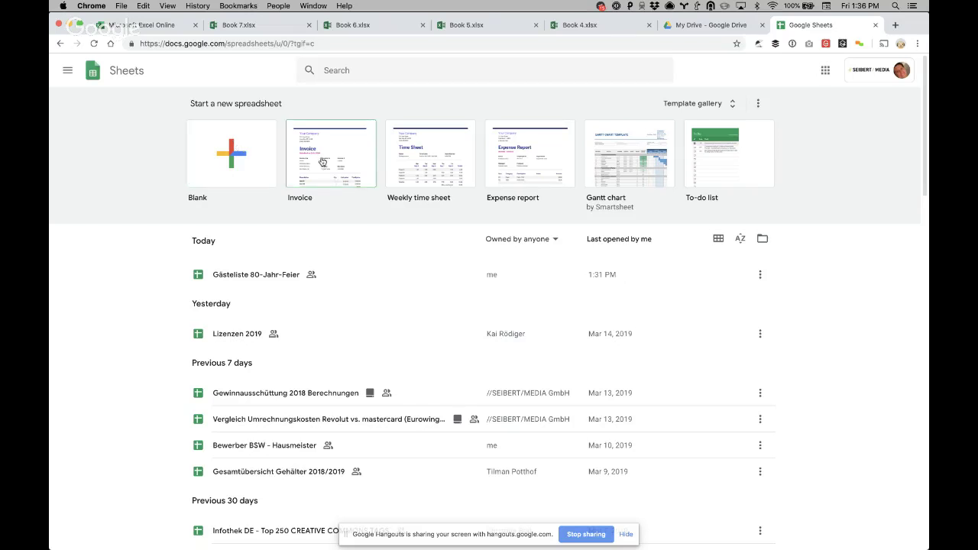
click(334, 155)
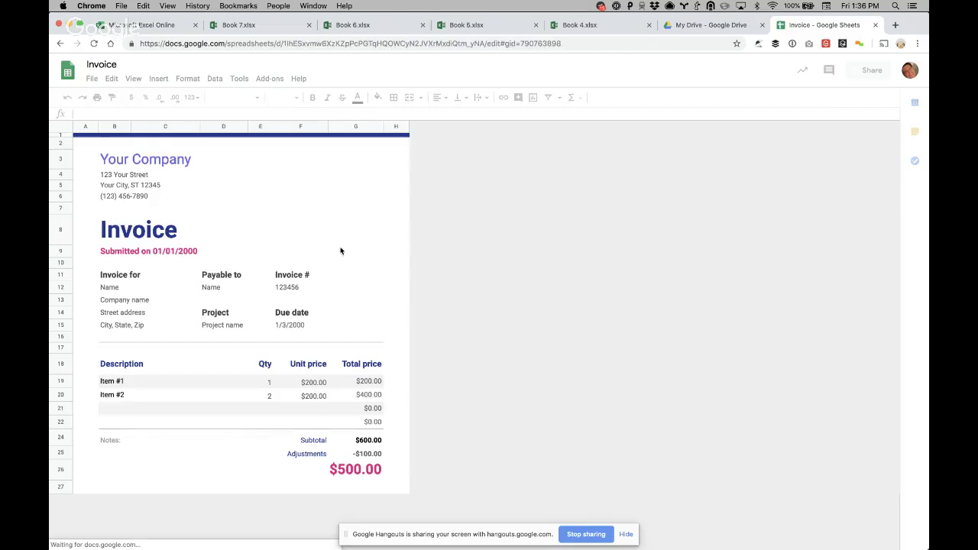
click(67, 73)
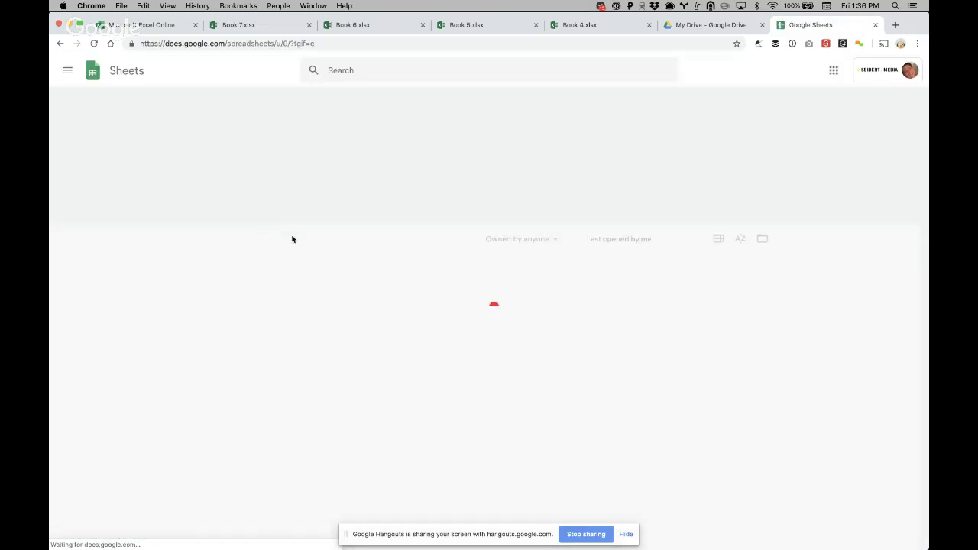
click(419, 166)
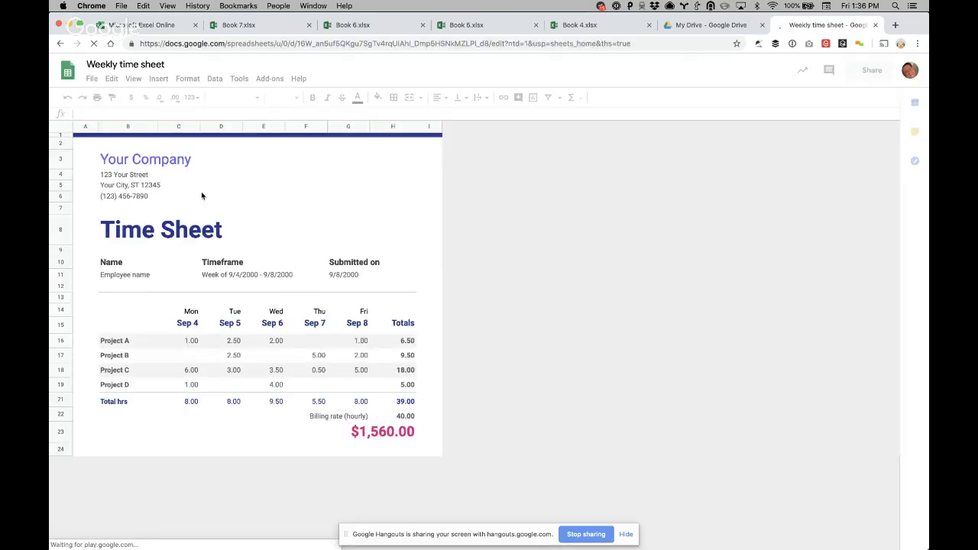
click(69, 80)
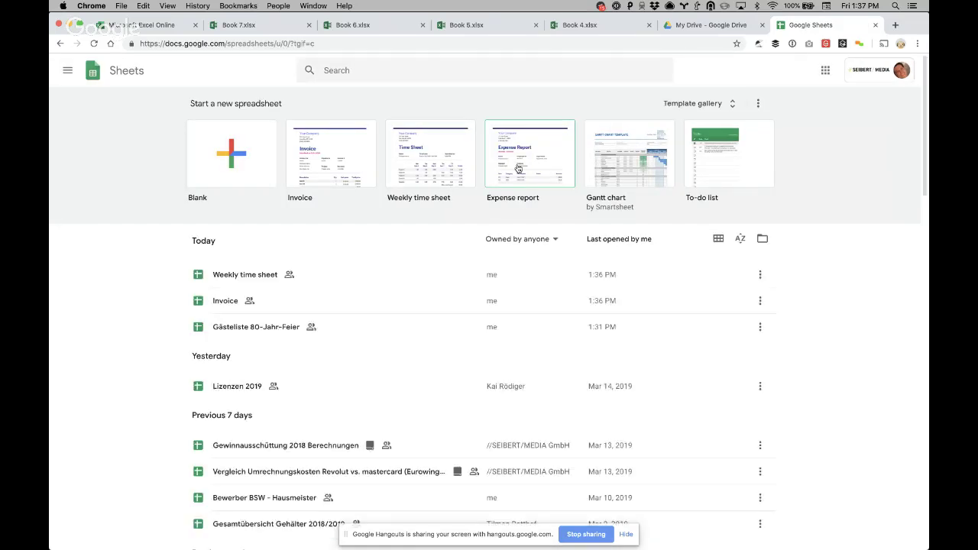
click(516, 170)
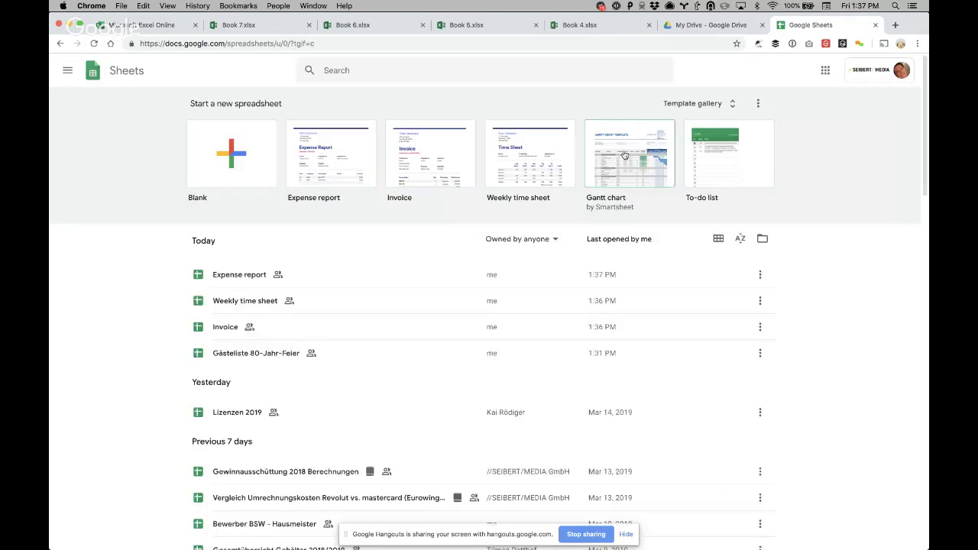
click(624, 155)
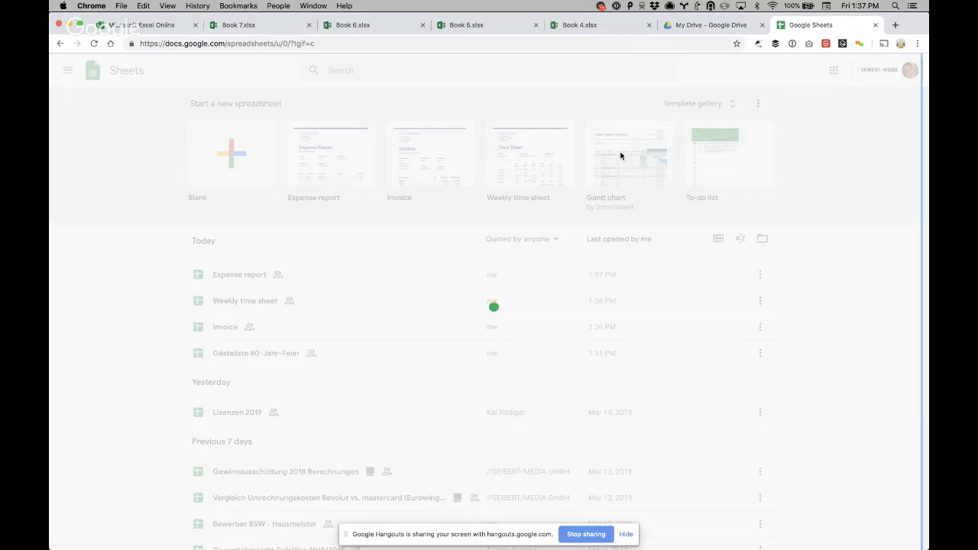
Check the Book 7, Book 6 and Book 4 workbooks and reload the still-loading Book 4.
click(283, 29)
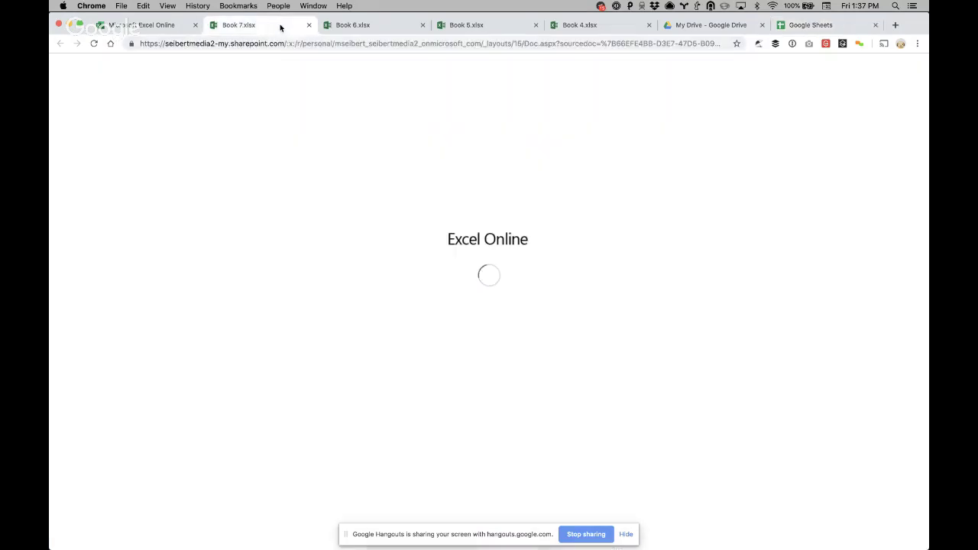
click(399, 32)
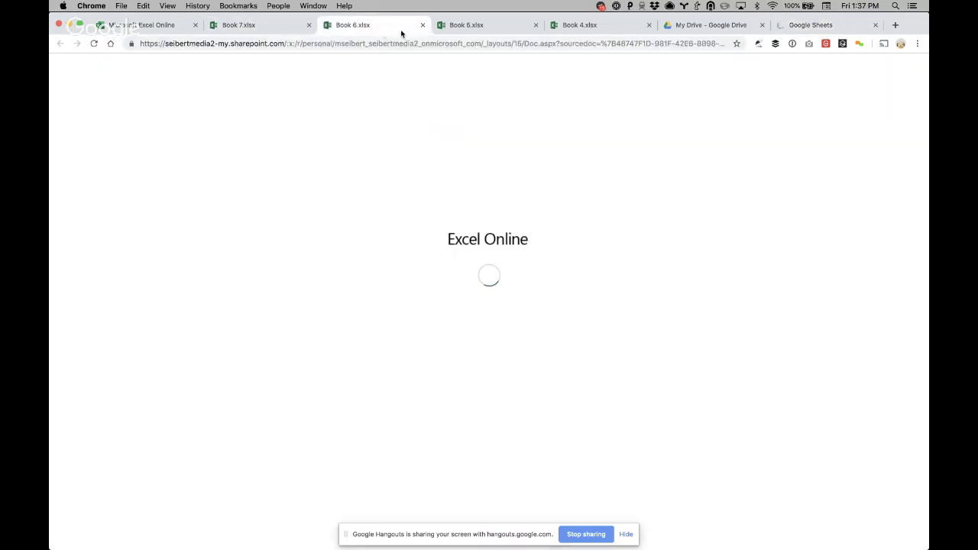
click(591, 29)
click(92, 43)
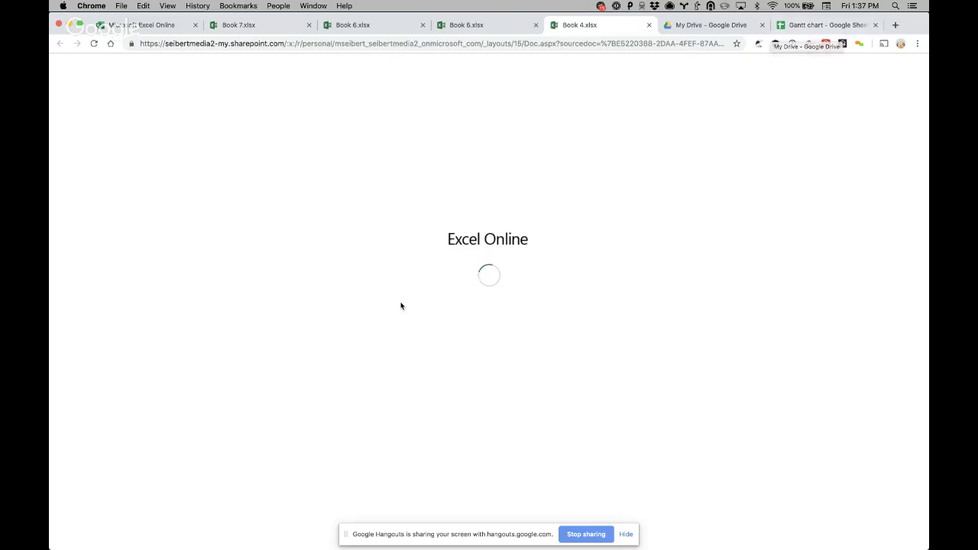
Launch Firefox from Spotlight by searching 'fir'.
key(super+space)
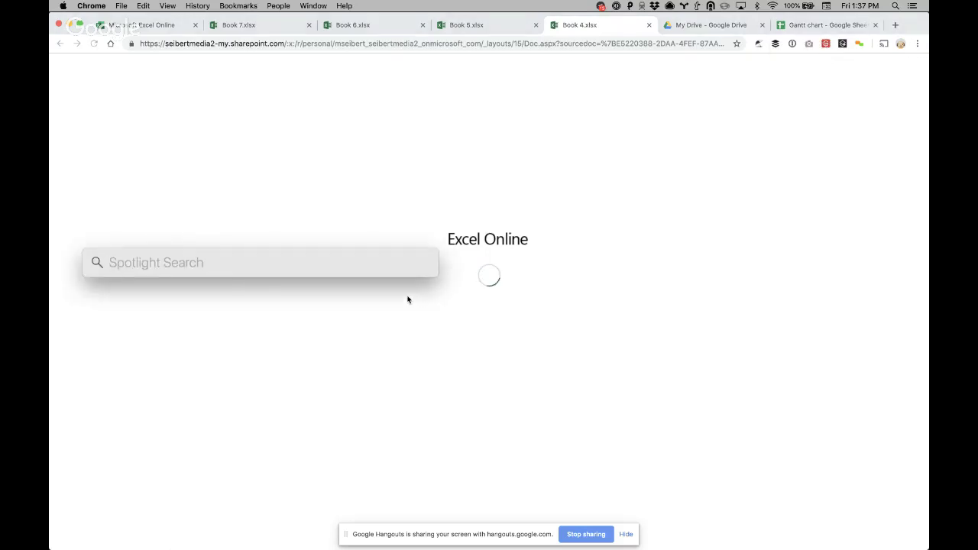
text(fir)
key(Return)
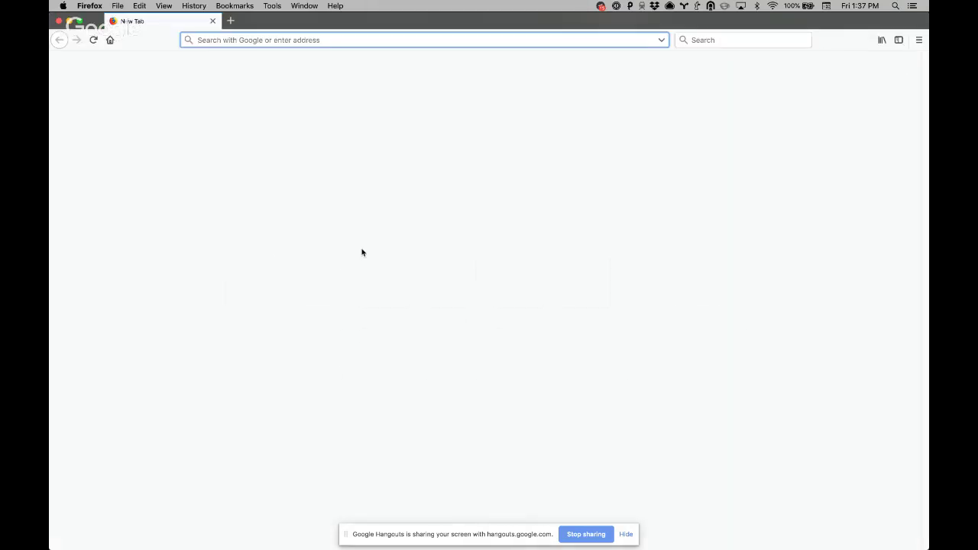
Go to portal.office.com in Firefox.
text(pro)
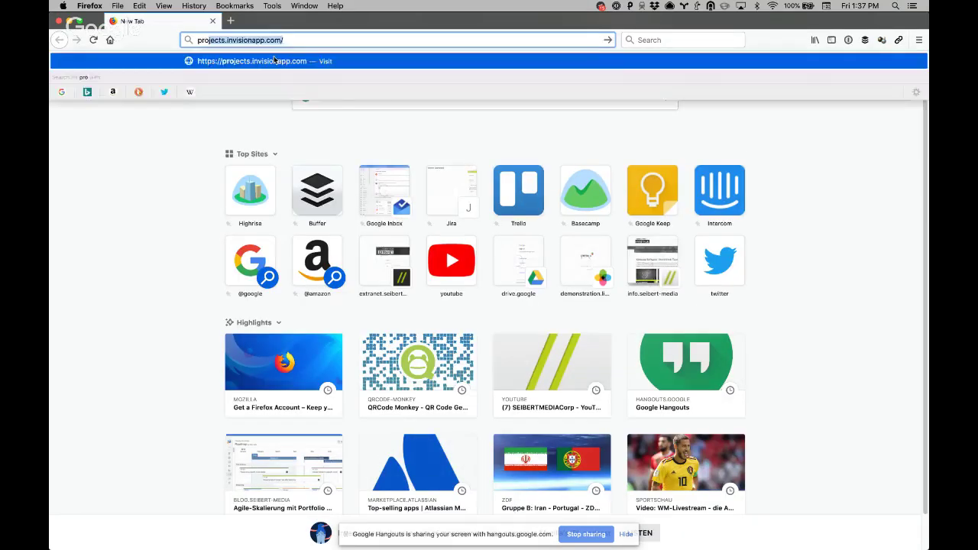
key(BackSpace)
key(BackSpace)
key(BackSpace)
text(ort)
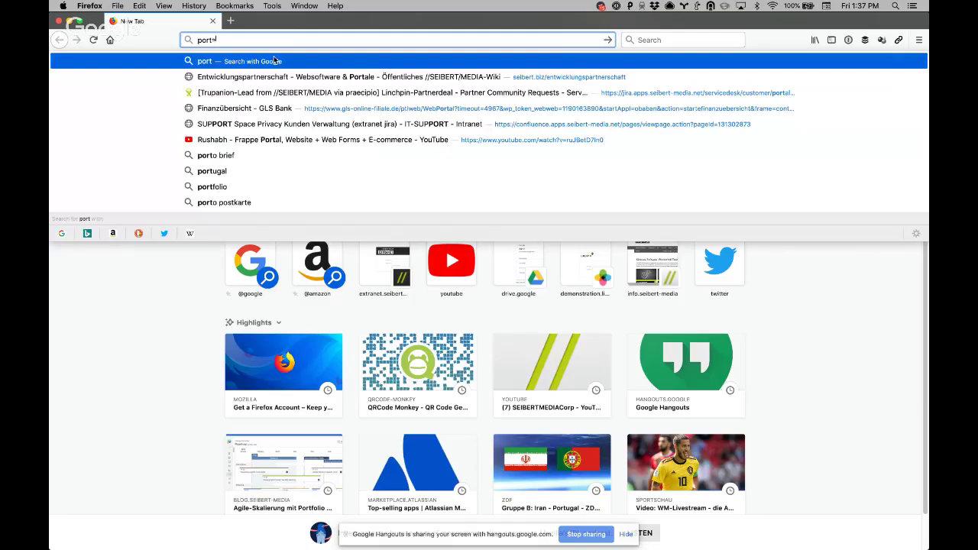
text(al.office.com)
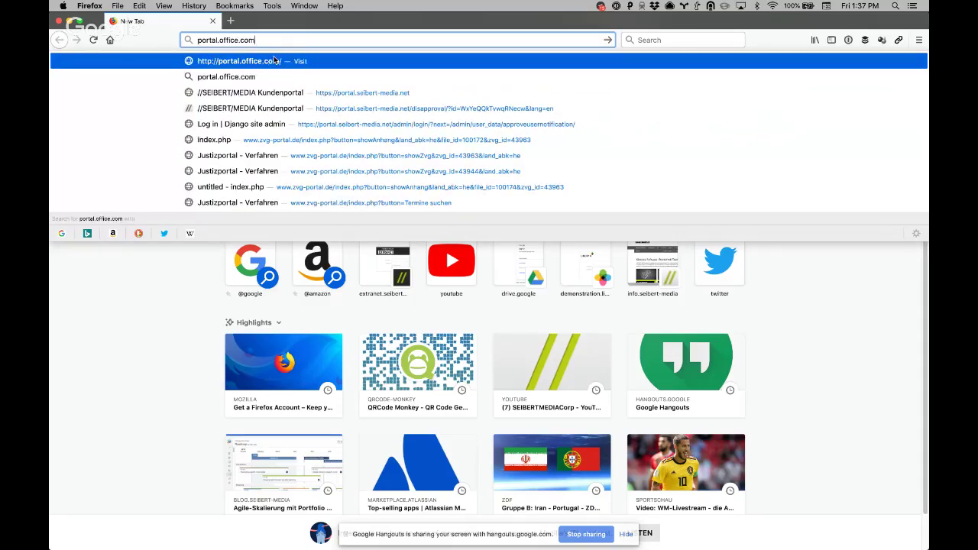
key(Return)
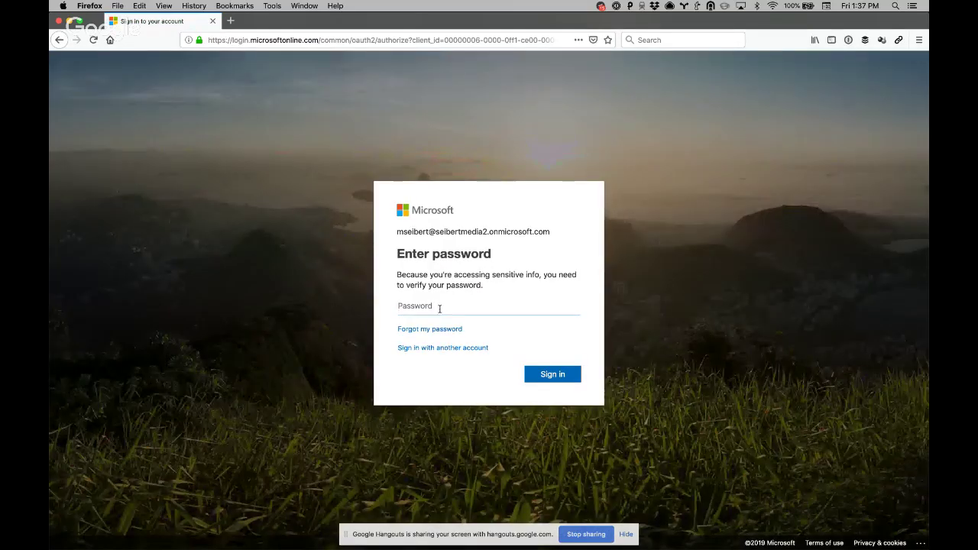
Fill the sign-in password from the 1Password Office 365 entry and submit it.
key(super+backslash)
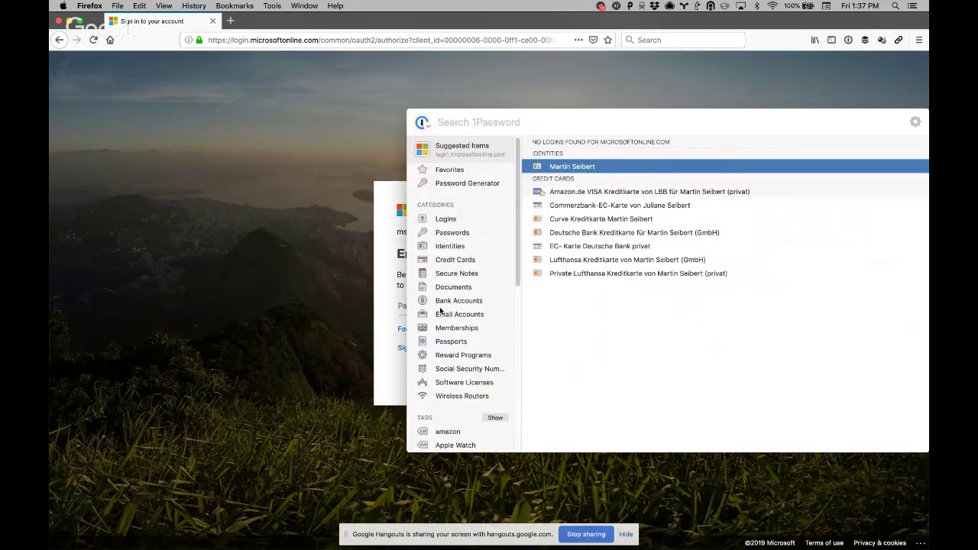
text(office)
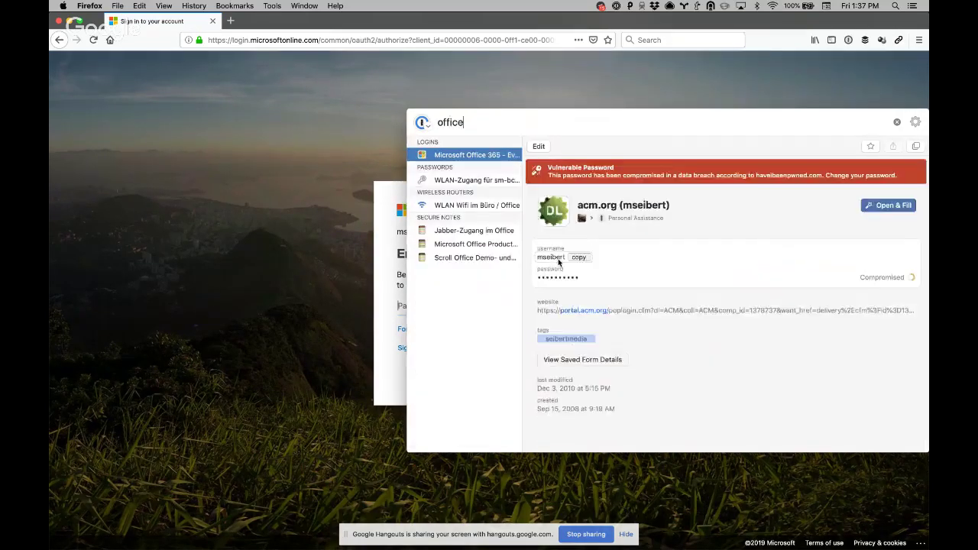
click(917, 147)
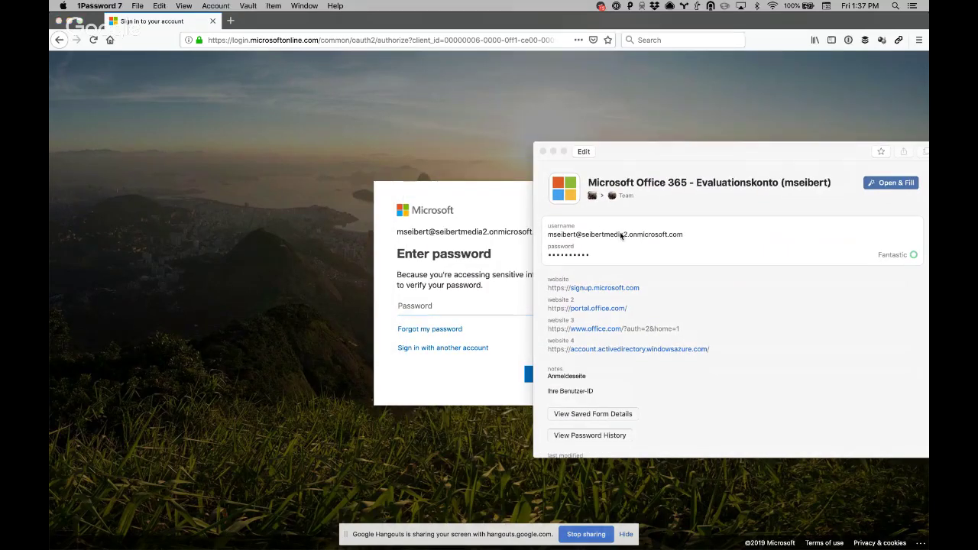
click(459, 306)
key(ctrl+v)
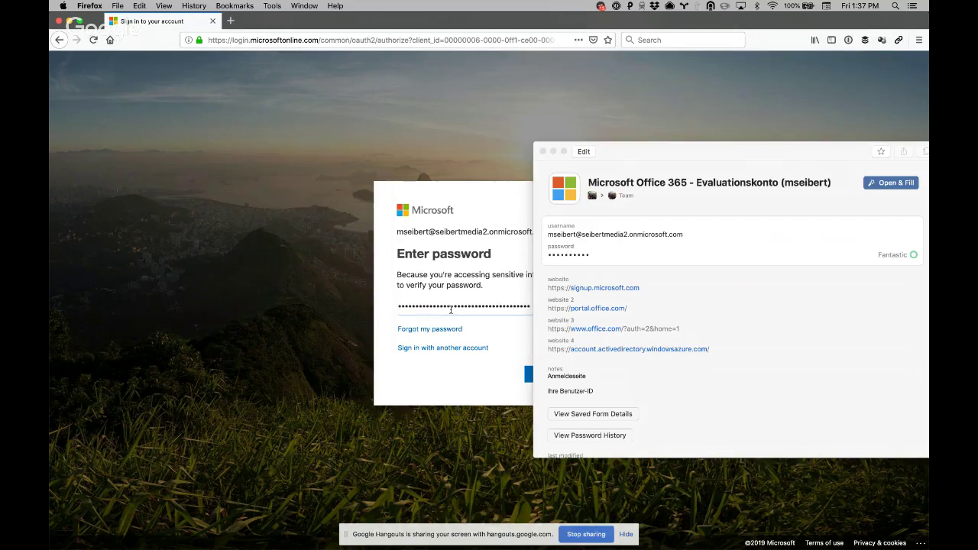
key(Return)
Dismiss the save-login offer, copy the stored password again, paste it and sign in.
click(654, 227)
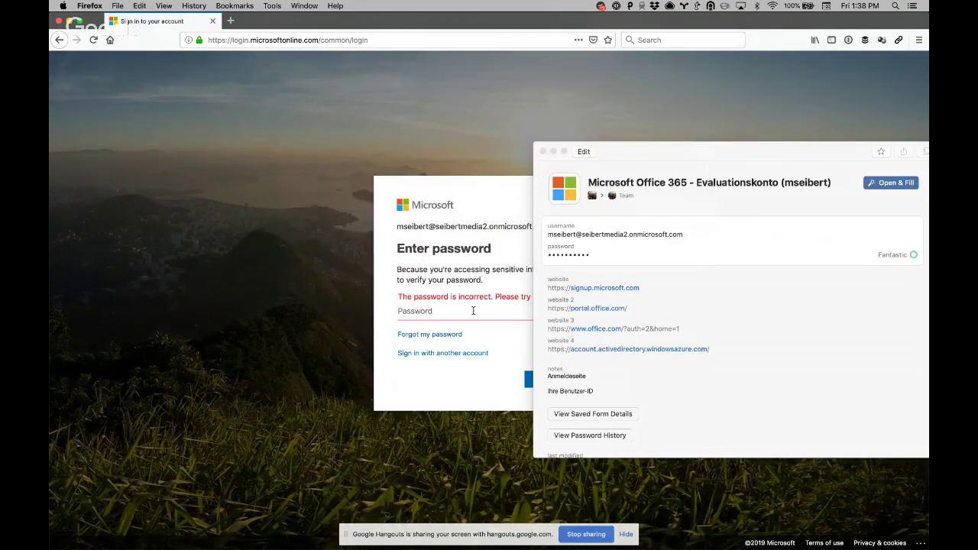
mouse_move(558, 261)
click(602, 255)
click(428, 311)
key(super+v)
click(529, 375)
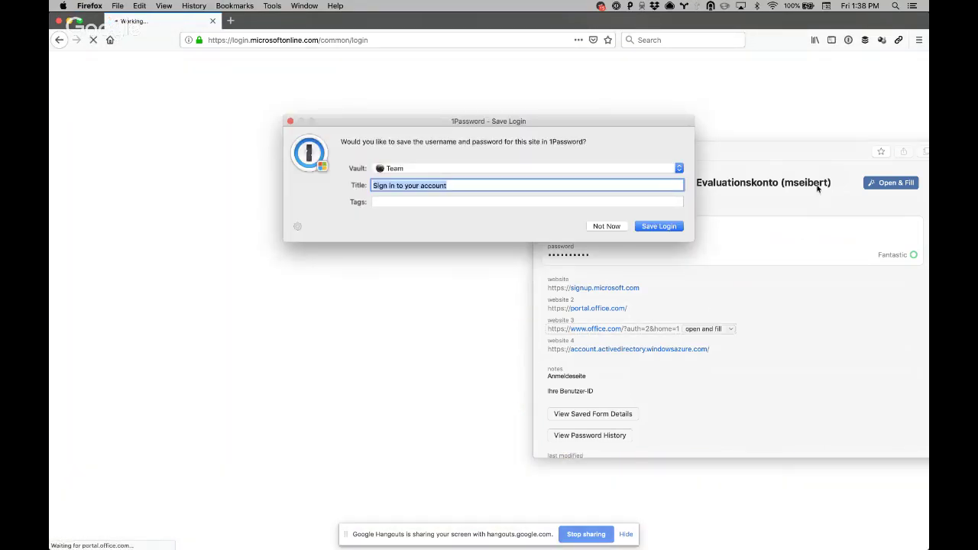
Dismiss 1Password, then open Office 365 Settings' Language and time zone, keeping English (World).
click(607, 227)
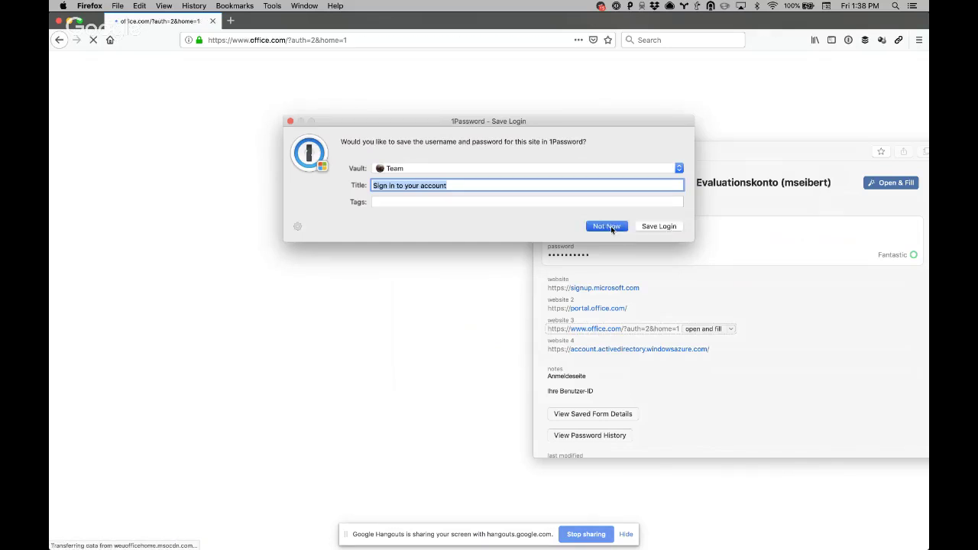
click(541, 154)
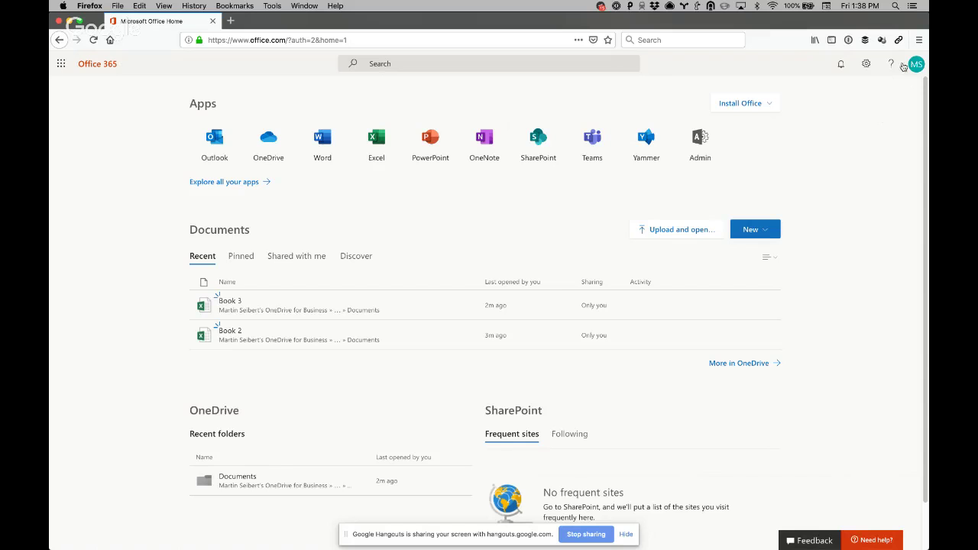
click(868, 67)
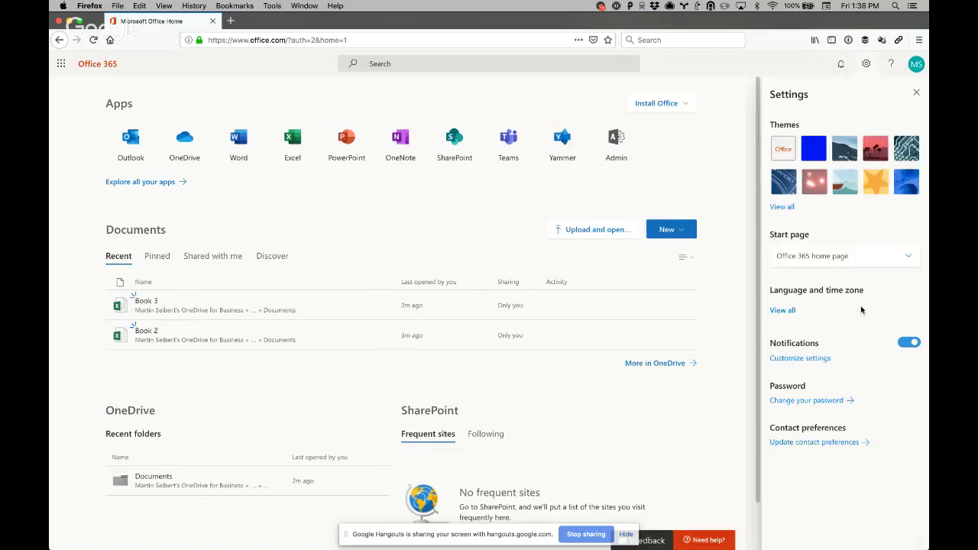
click(781, 312)
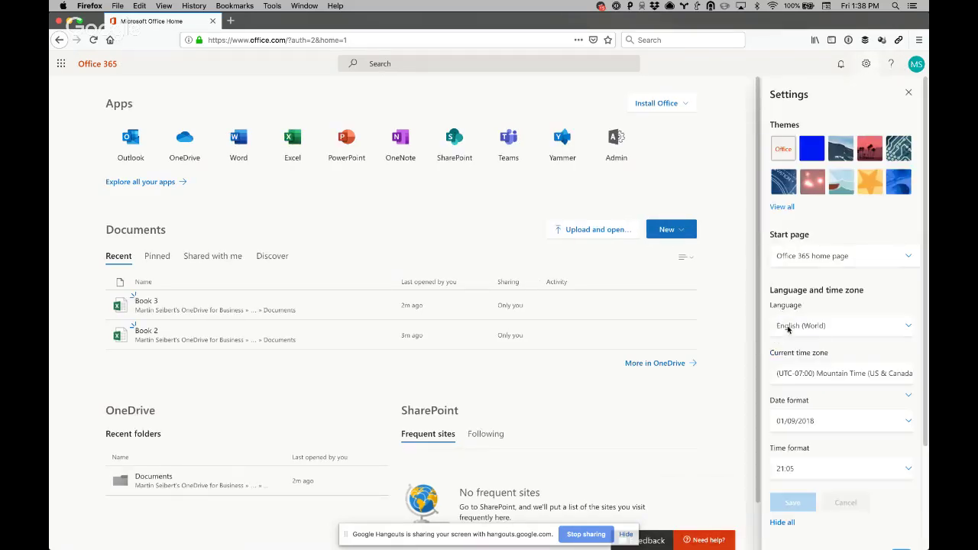
click(910, 326)
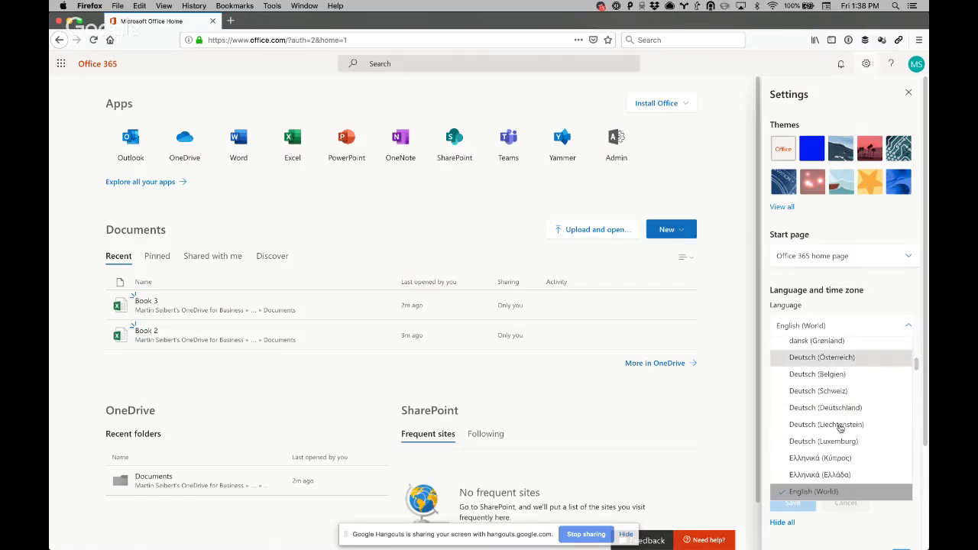
click(887, 307)
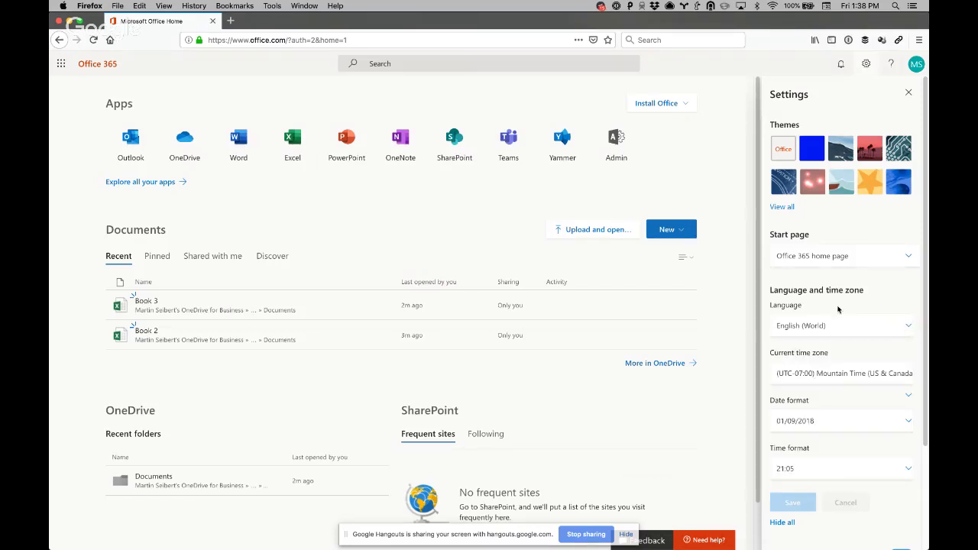
Open Excel Online, start the Book 8 workbook, then create Book 9 from the Personal monthly budget template.
click(294, 158)
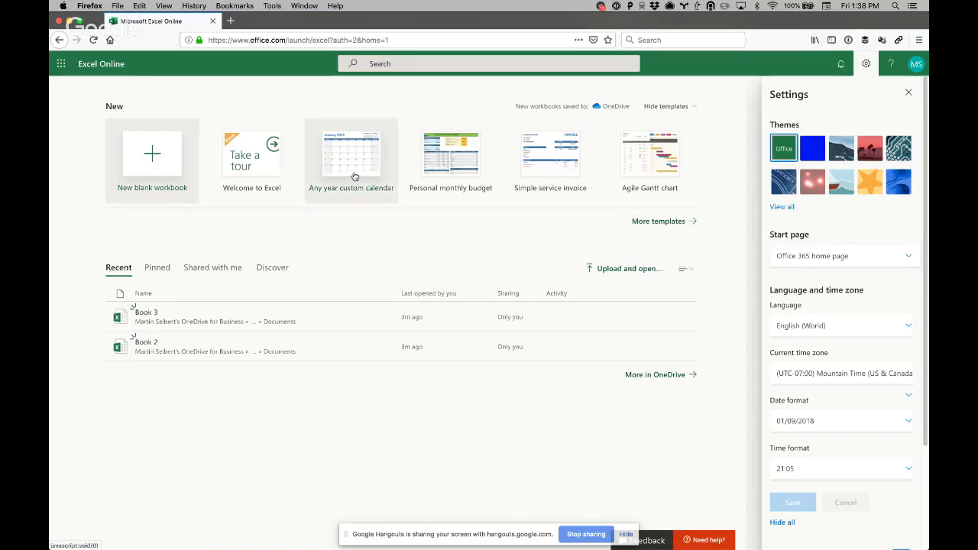
click(355, 177)
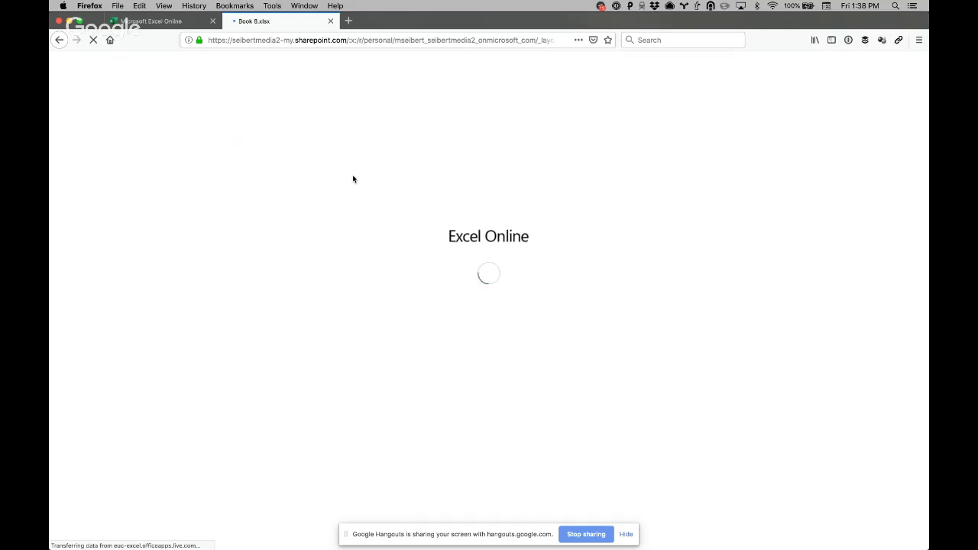
click(164, 21)
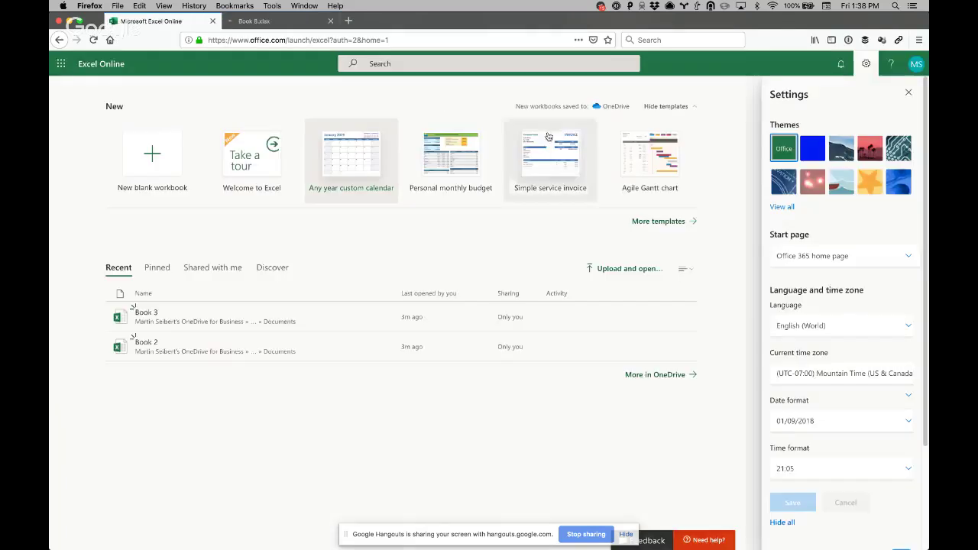
click(453, 178)
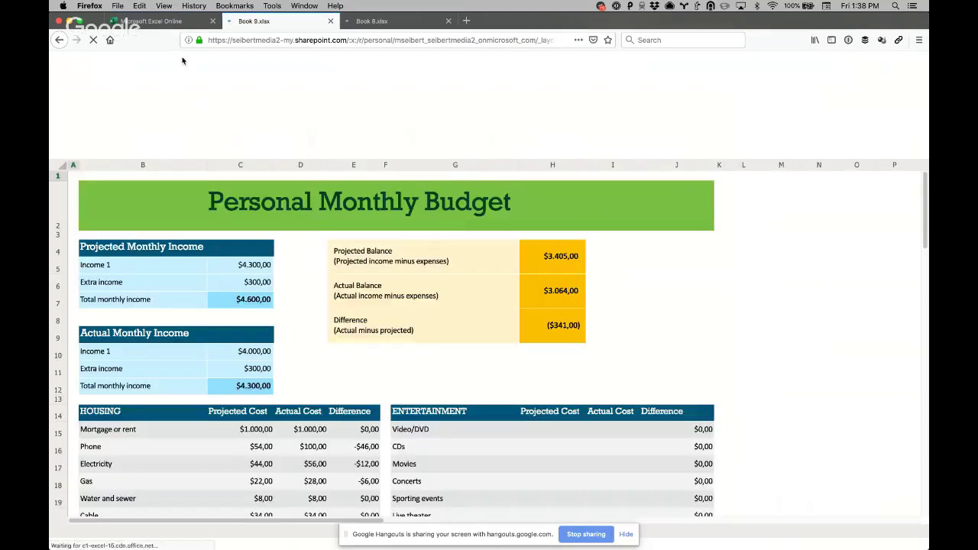
click(377, 23)
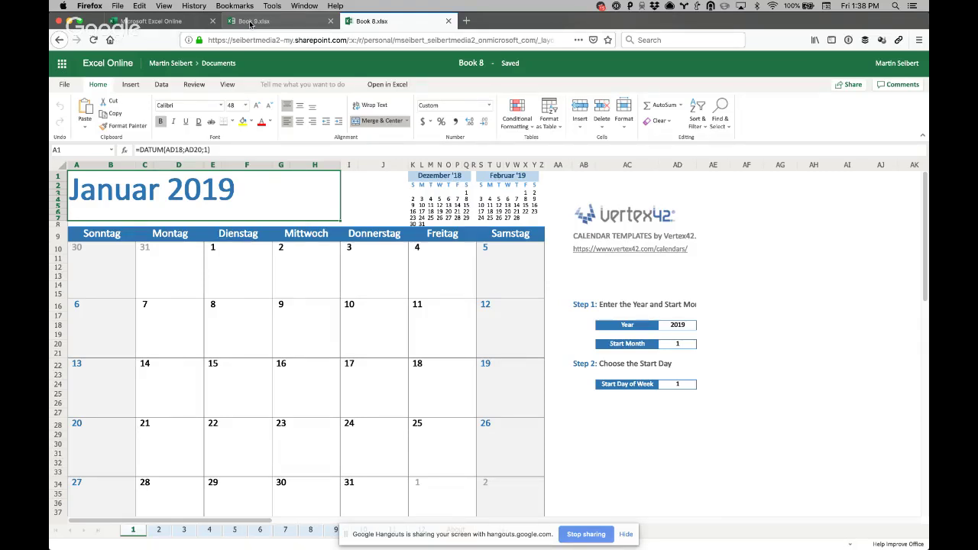
Create Book 10 from the Simple service invoice template, then Book 11 from the Agile Gantt chart template.
click(150, 22)
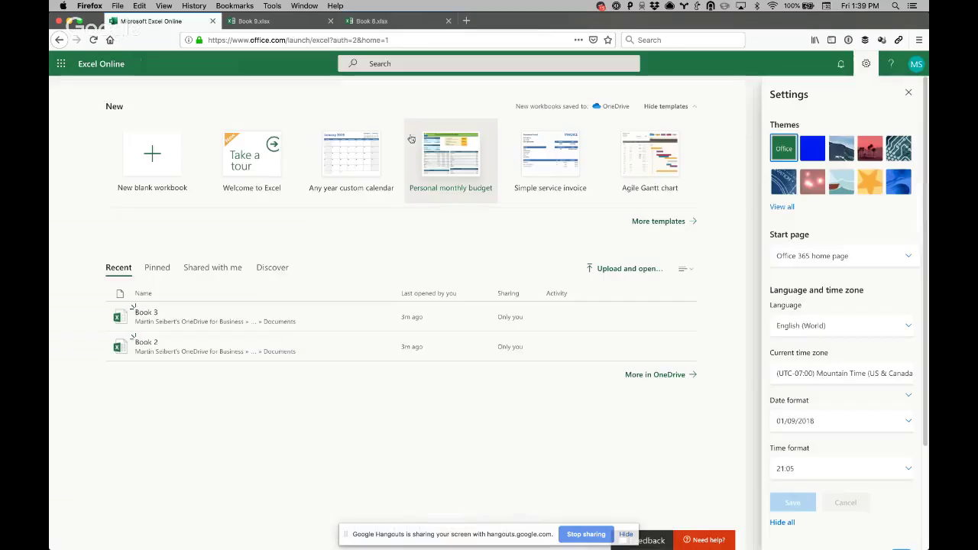
click(563, 174)
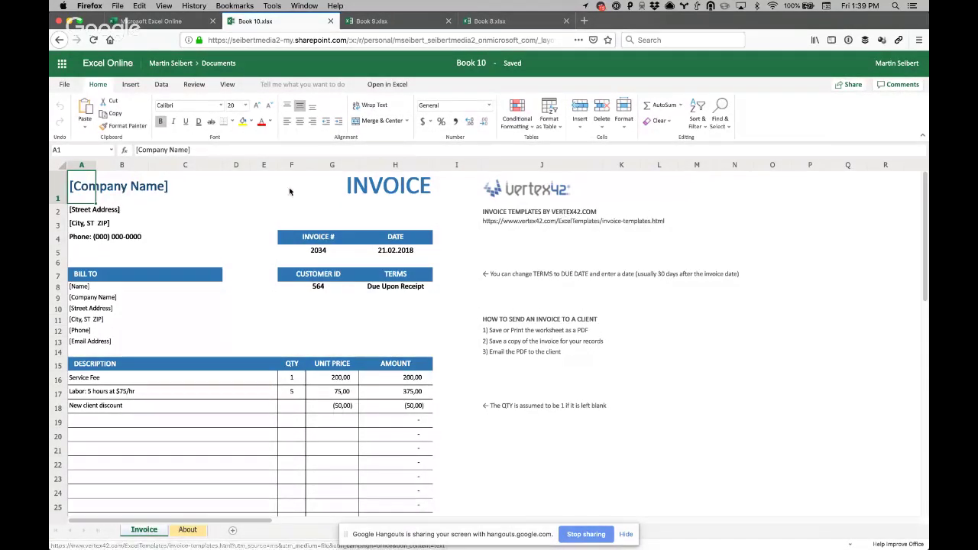
scroll(338, 275, down, 5)
scroll(338, 275, down, 2)
scroll(338, 276, up, 8)
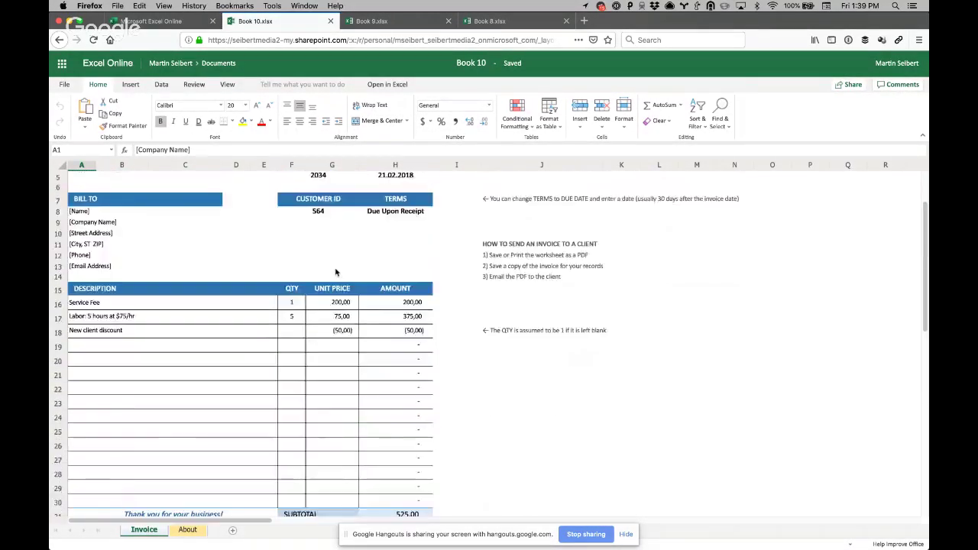
click(153, 21)
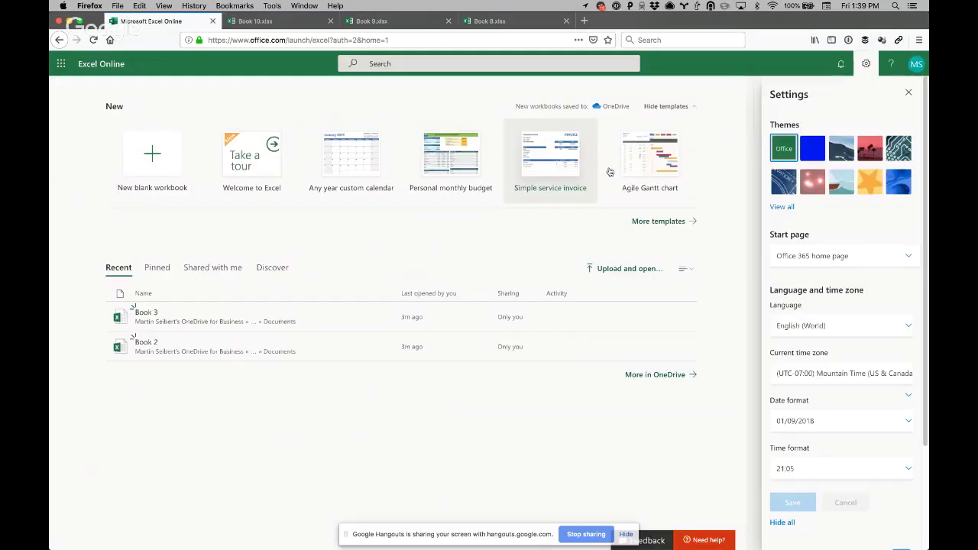
click(641, 172)
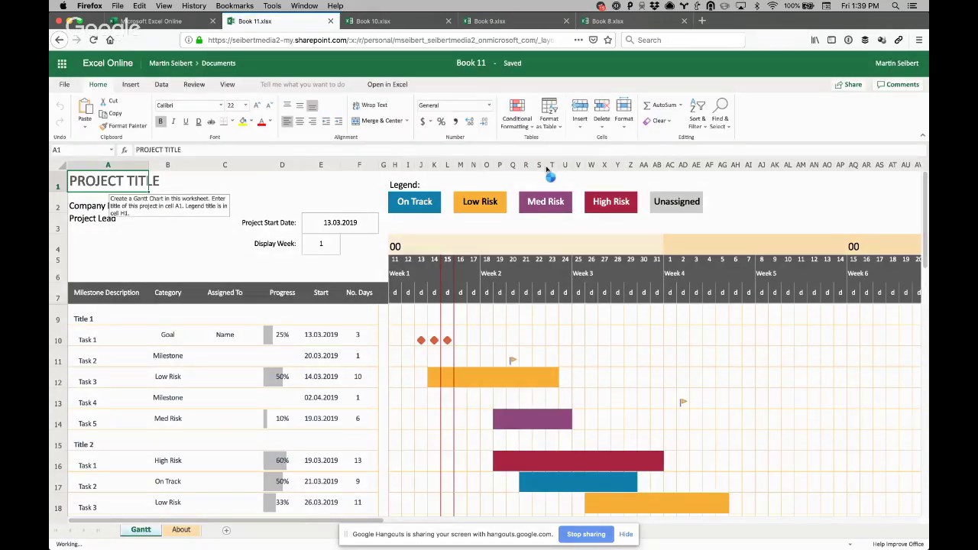
click(485, 381)
click(524, 378)
click(553, 382)
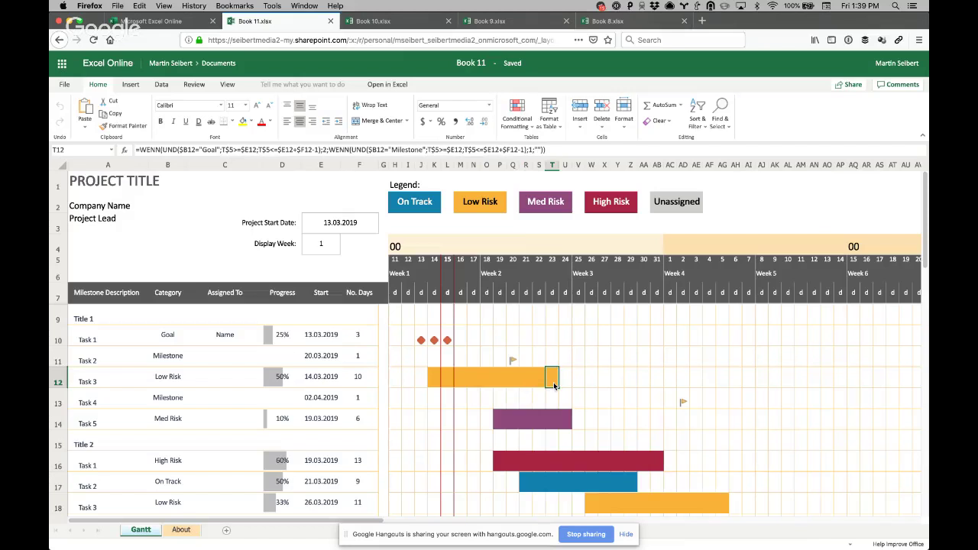
key(super+c)
click(567, 385)
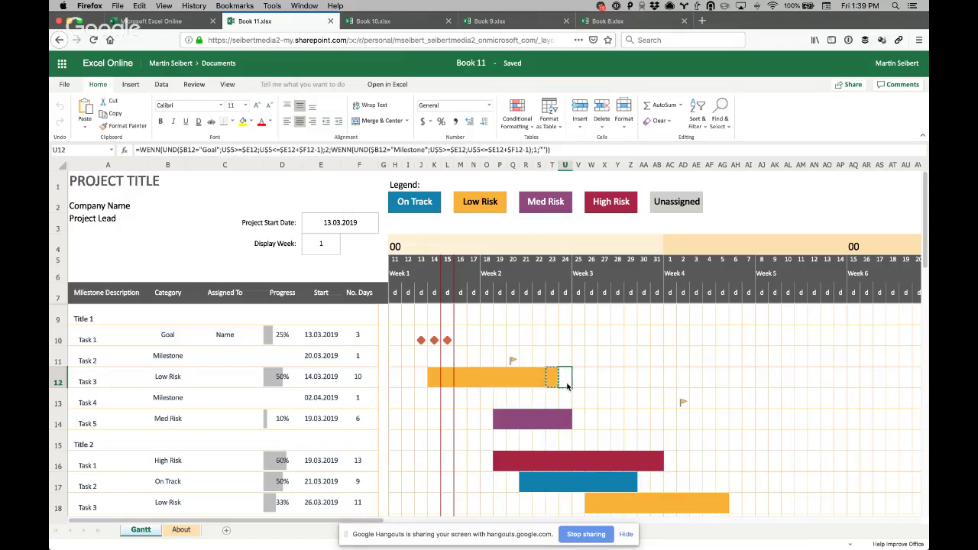
key(super+v)
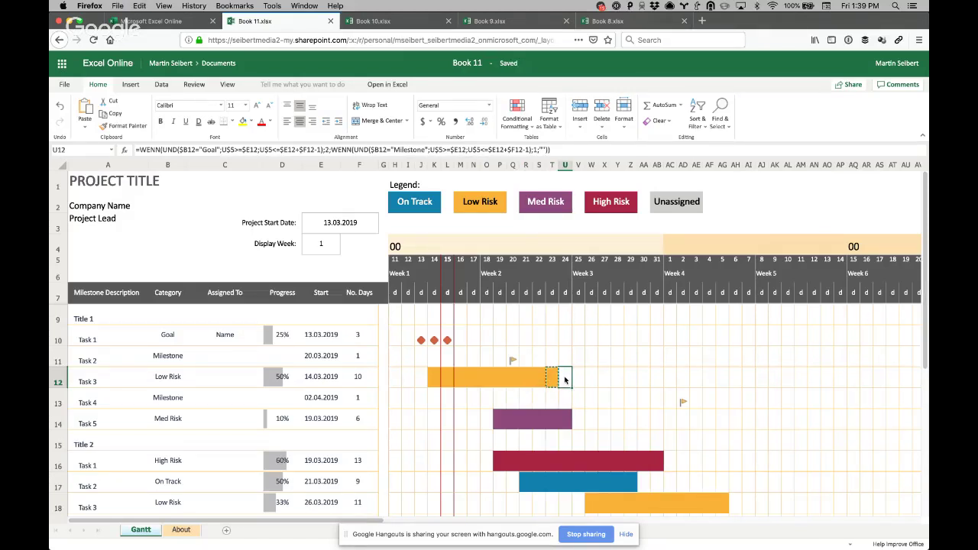
click(551, 382)
right_click(564, 381)
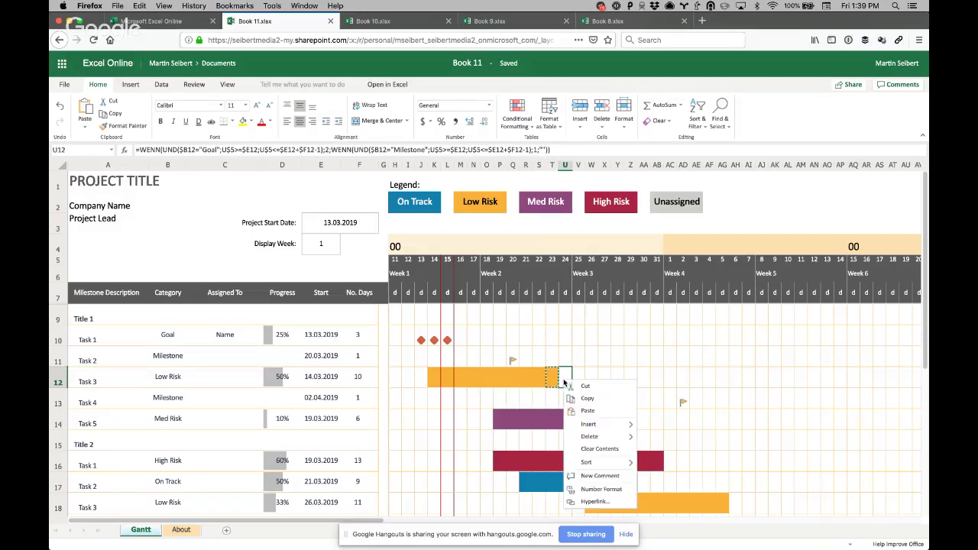
click(587, 414)
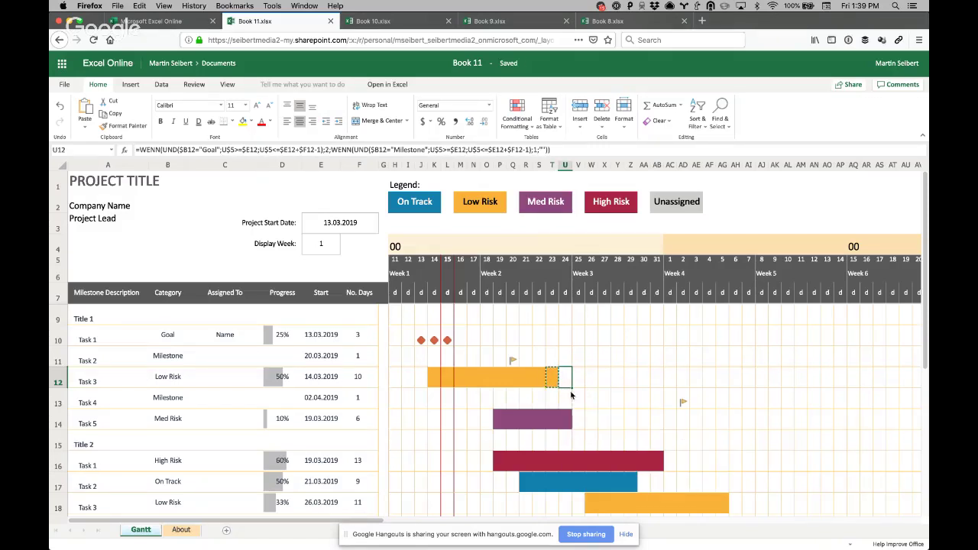
click(487, 376)
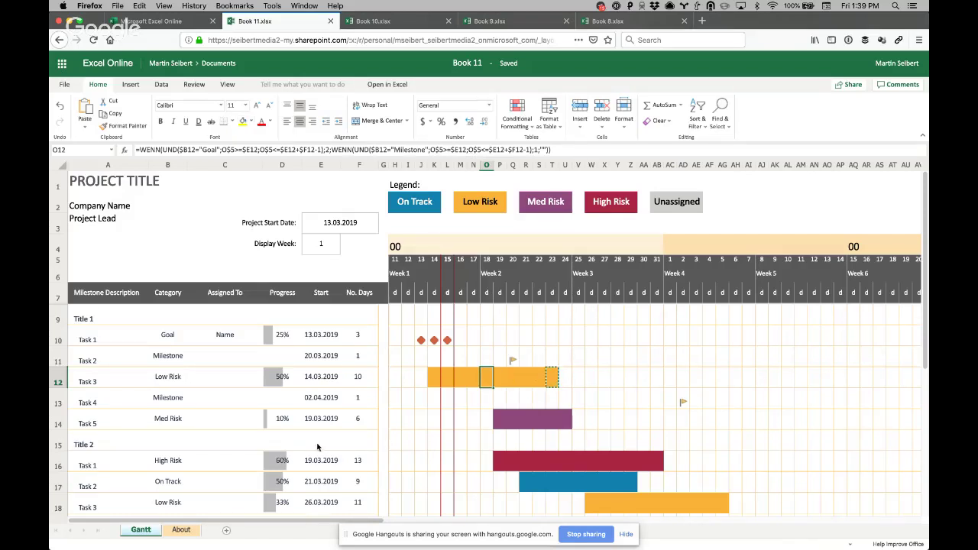
Change Task 3's progress in D12 to 75%.
click(282, 382)
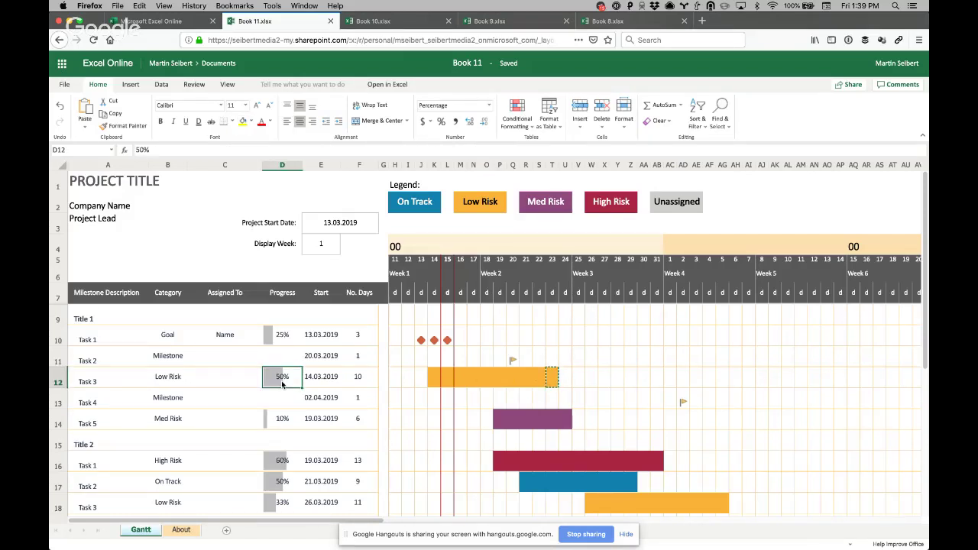
key(F2)
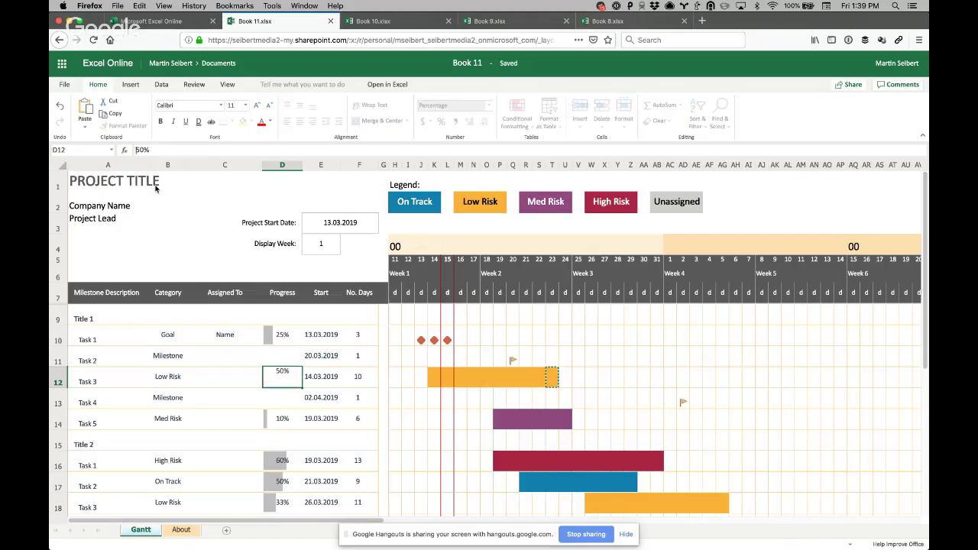
key(BackSpace)
key(BackSpace)
key(BackSpace)
text(75%)
key(ctrl+Return)
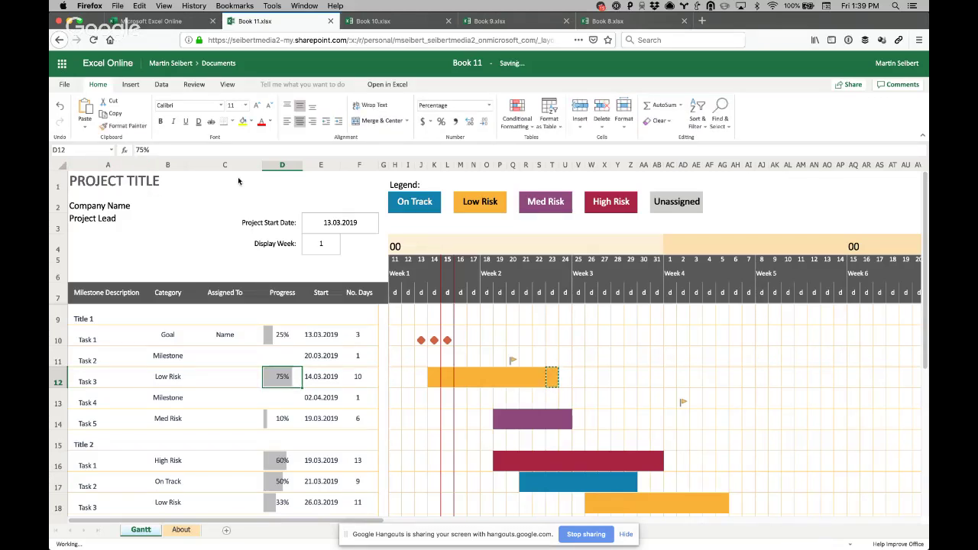
scroll(928, 275, down, 1)
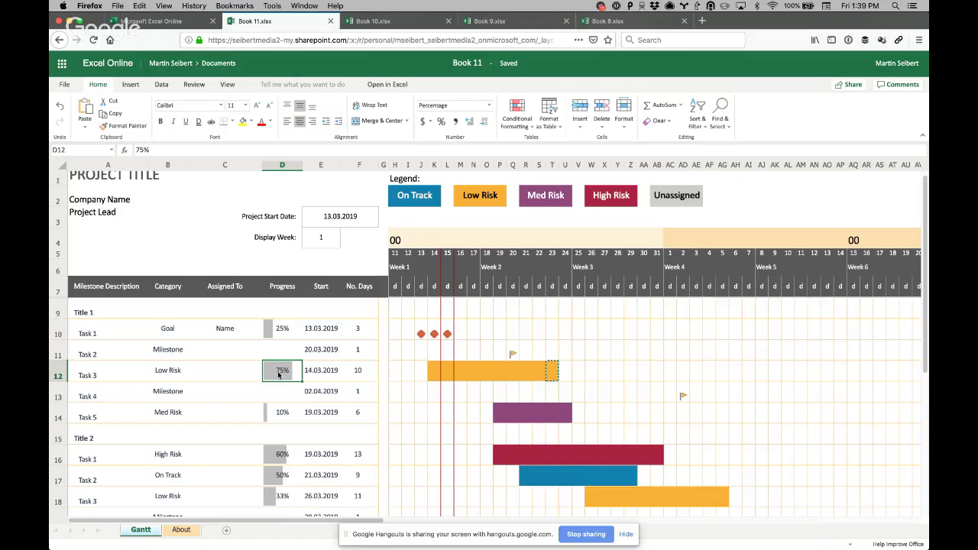
Re-edit Task 3's progress through 25% and 5000%, settling on 50%.
click(140, 150)
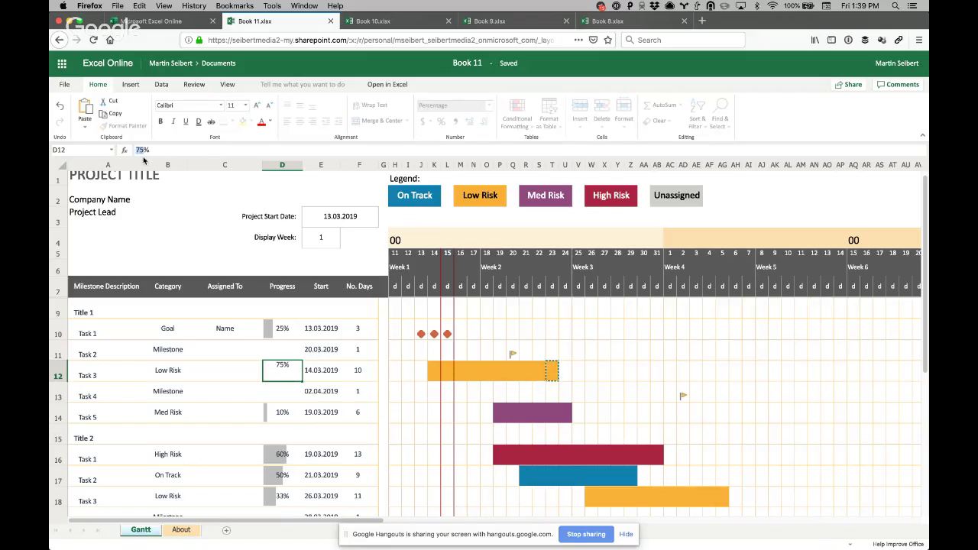
key(Return)
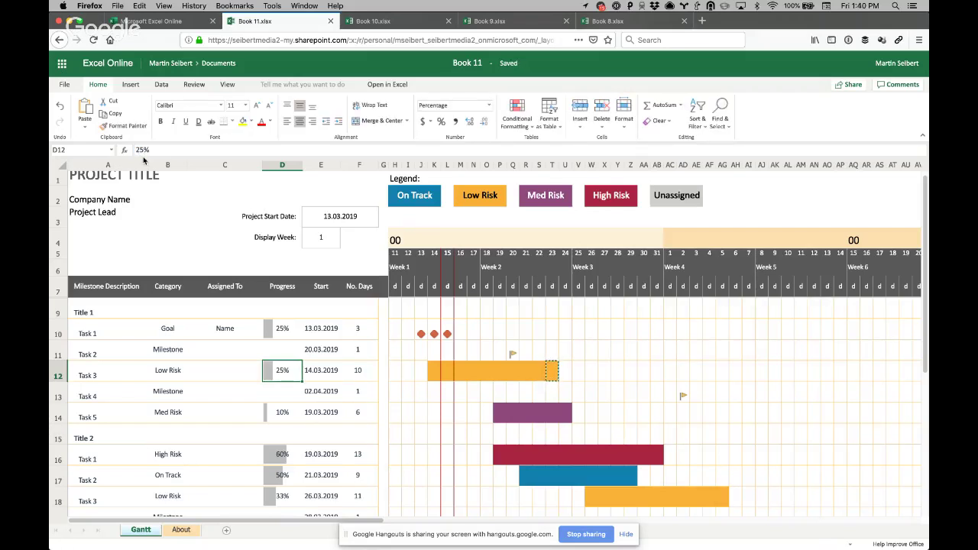
click(140, 150)
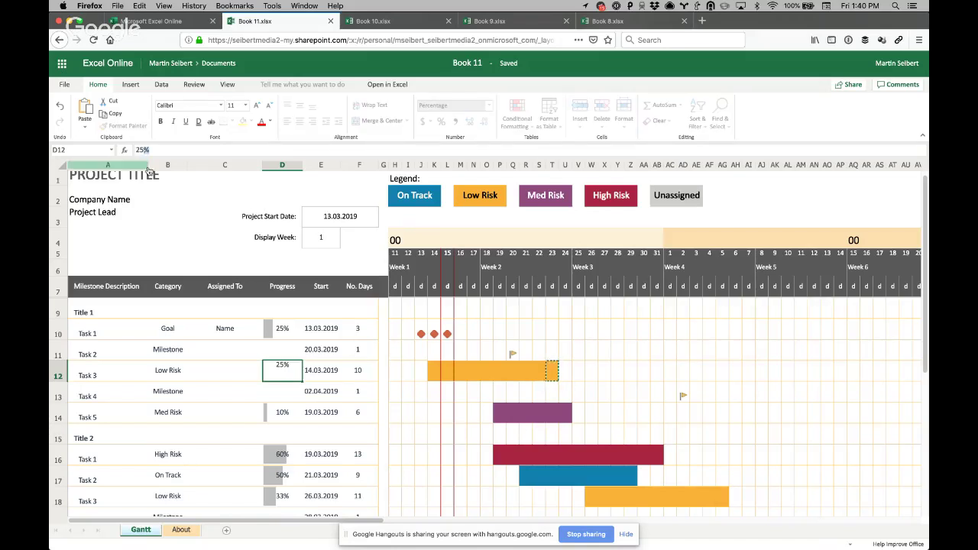
text(50)
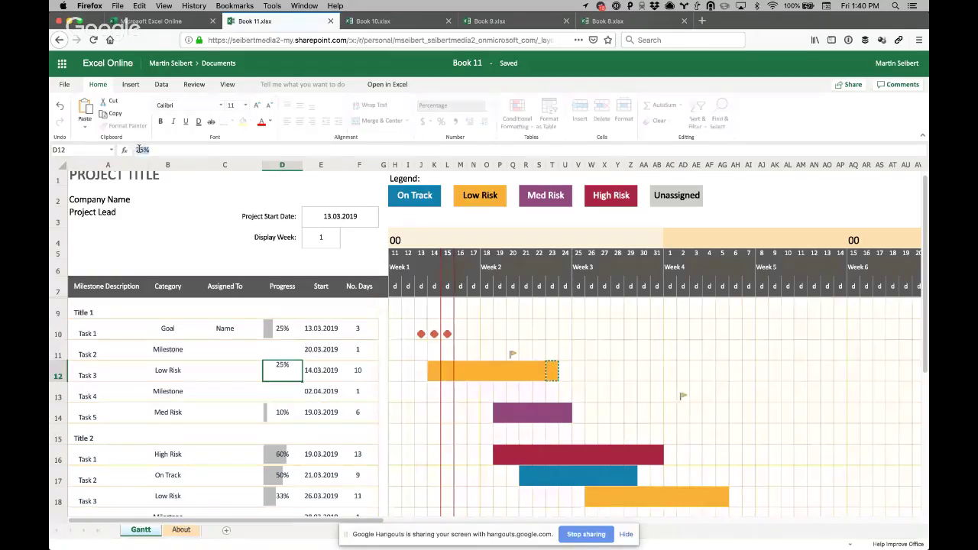
key(Return)
click(138, 149)
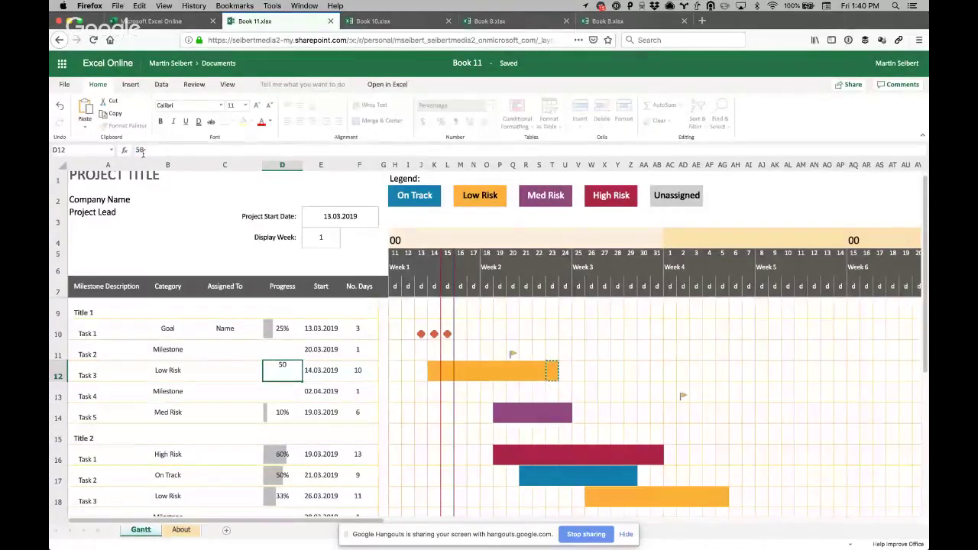
key(Escape)
click(144, 149)
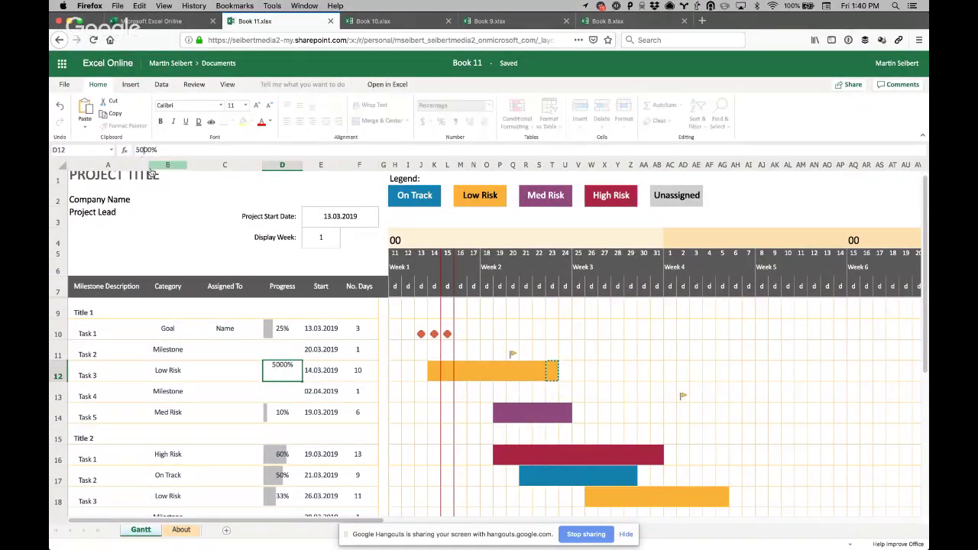
key(Delete)
key(Delete)
key(Return)
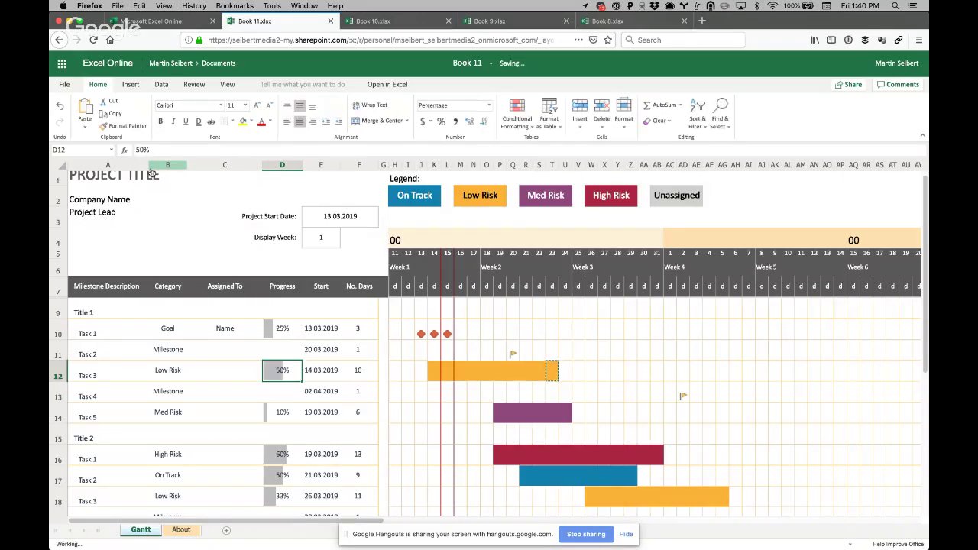
Set Task 3's duration in F12 to 20 days.
click(359, 374)
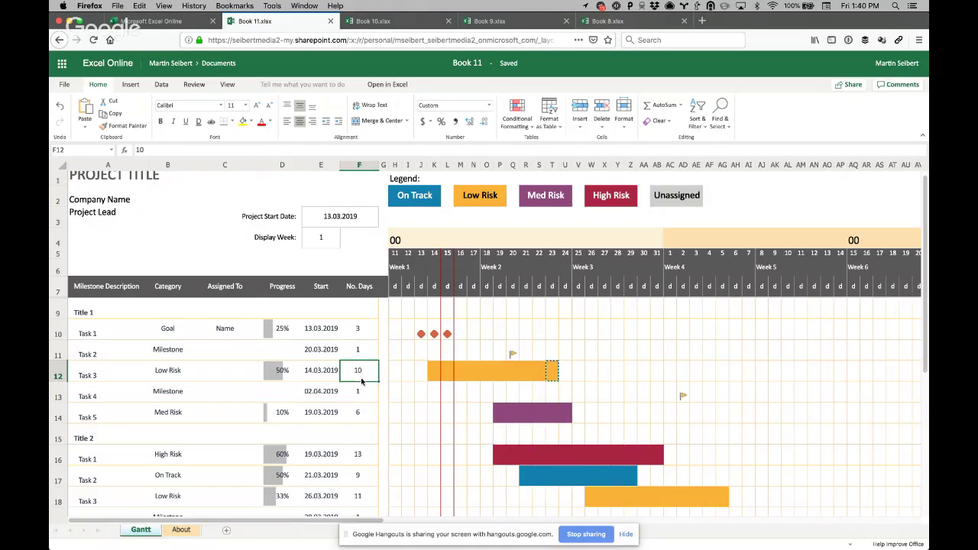
text(20)
key(Return)
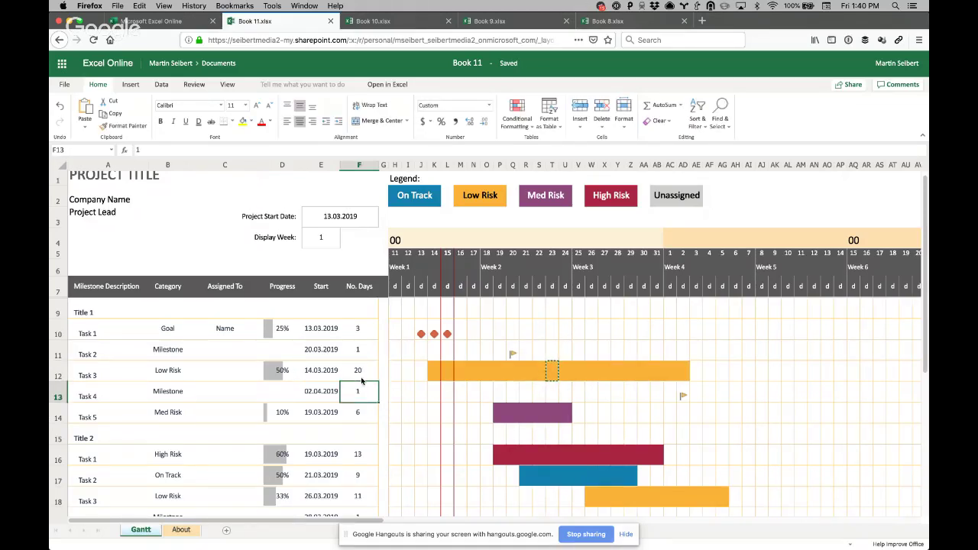
click(316, 375)
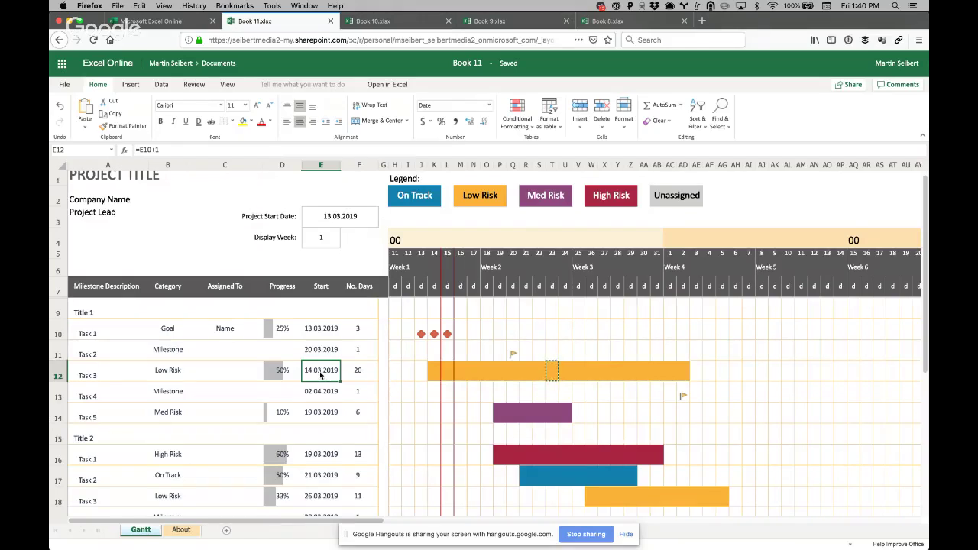
Change E10's formula to =HEUTE()-3 so Task 1 starts on 12.03.2019.
double_click(320, 374)
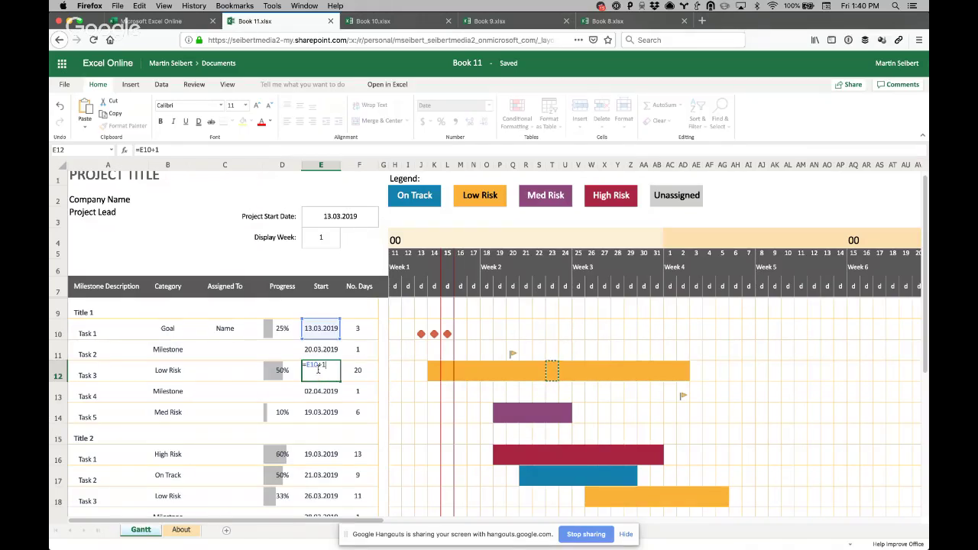
double_click(316, 329)
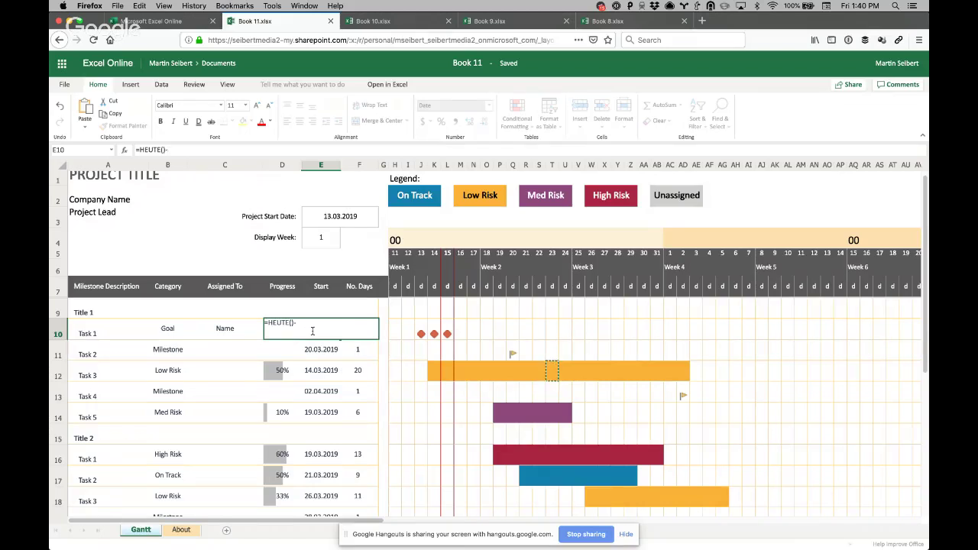
key(Return)
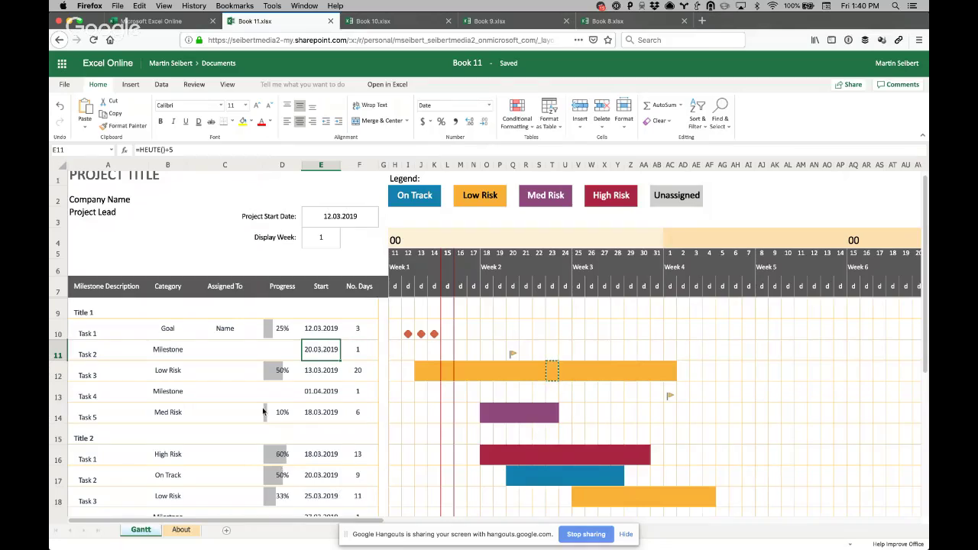
scroll(349, 399, down, 5)
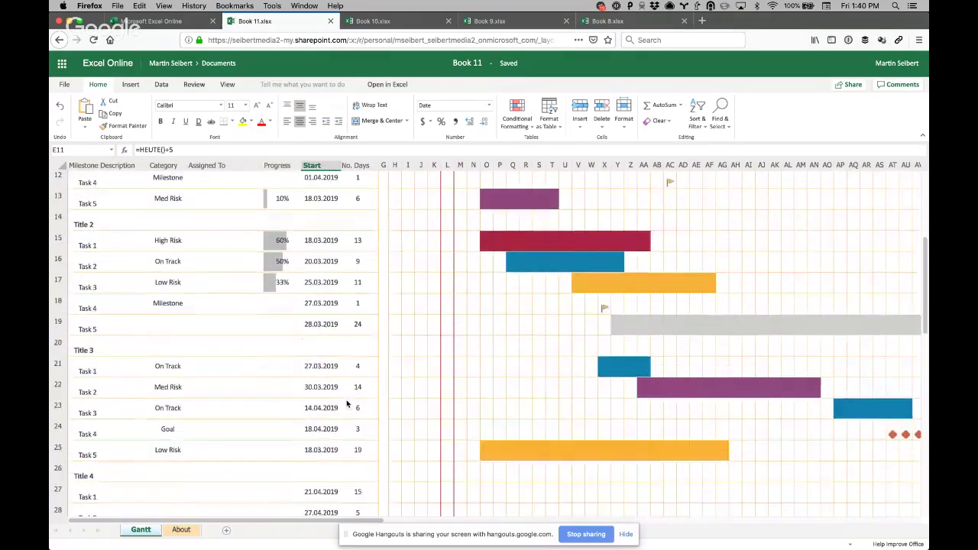
scroll(343, 407, up, 5)
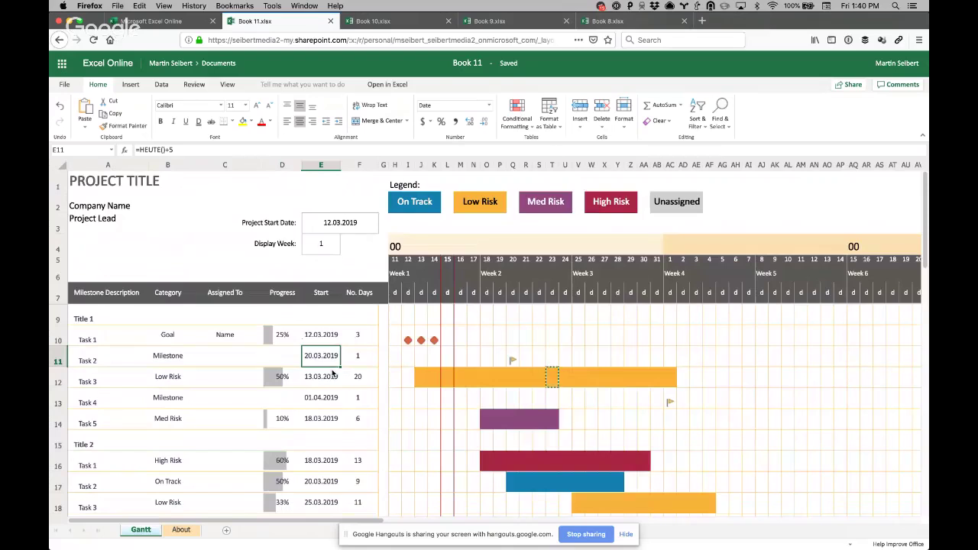
click(172, 21)
Look over the Book 10 invoice workbook, then switch to the Chrome window.
click(382, 22)
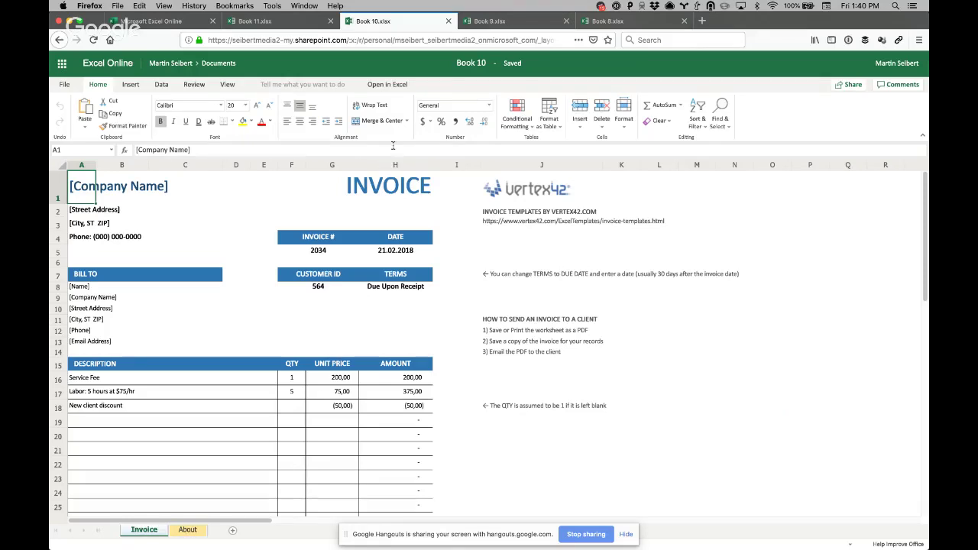
click(260, 22)
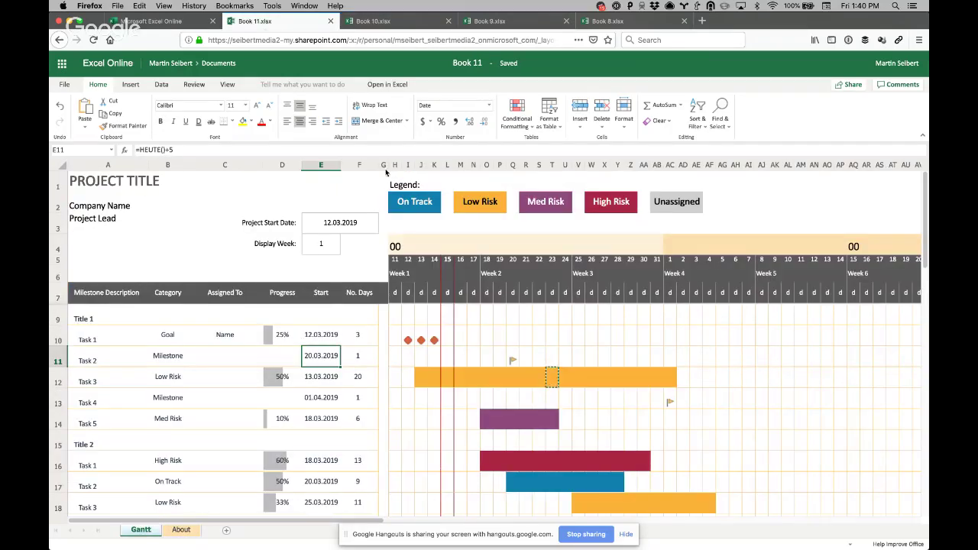
click(389, 23)
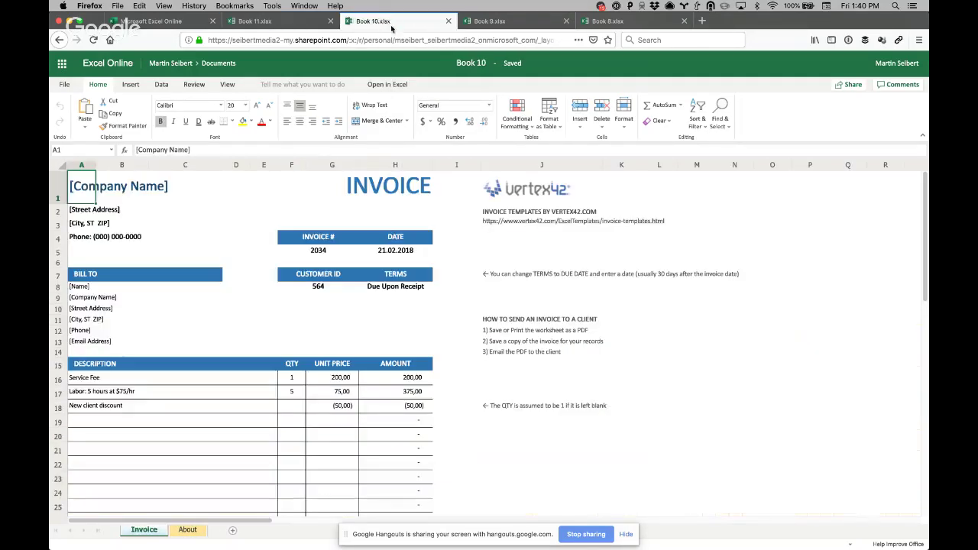
scroll(391, 438, down, 1)
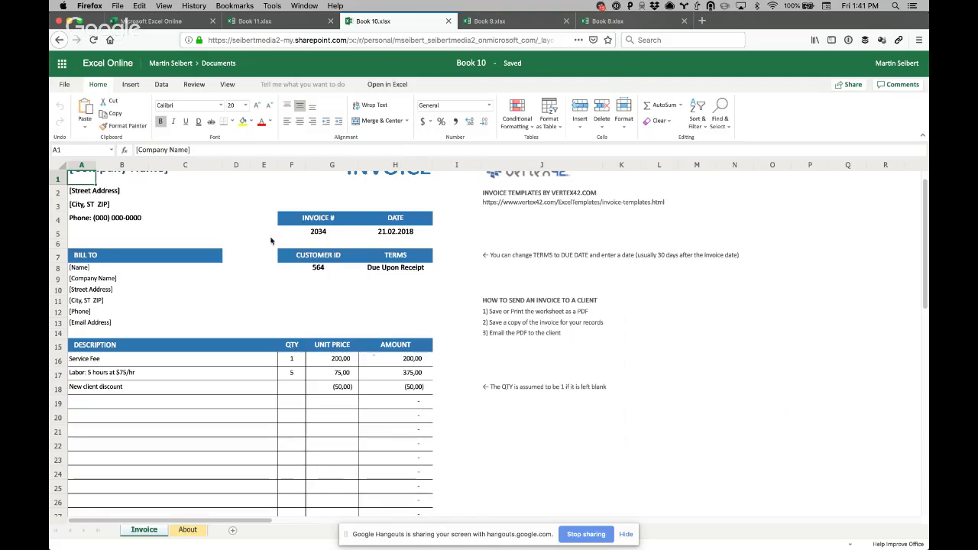
key(super+Tab)
key(super+Tab)
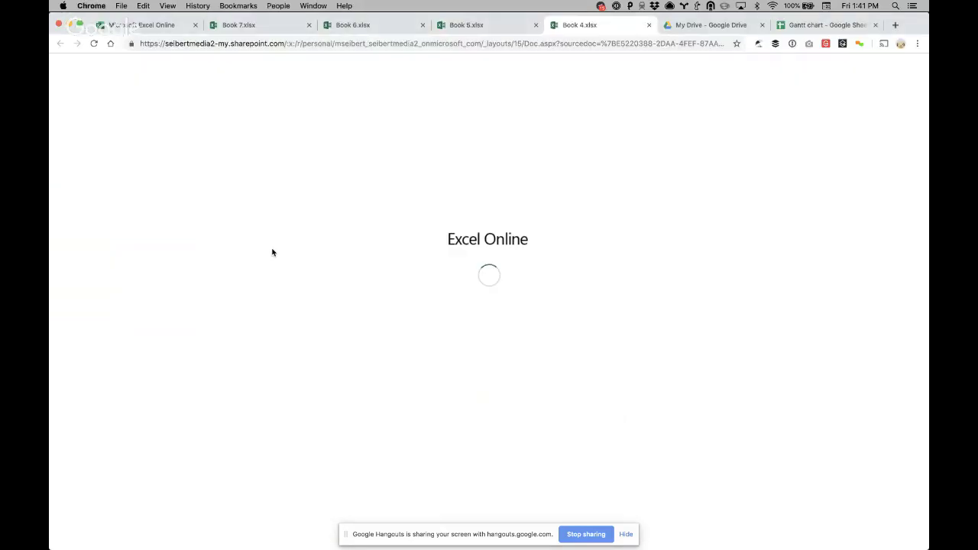
On the Gantt chart sheet, set the Projections task to 20% complete.
click(849, 25)
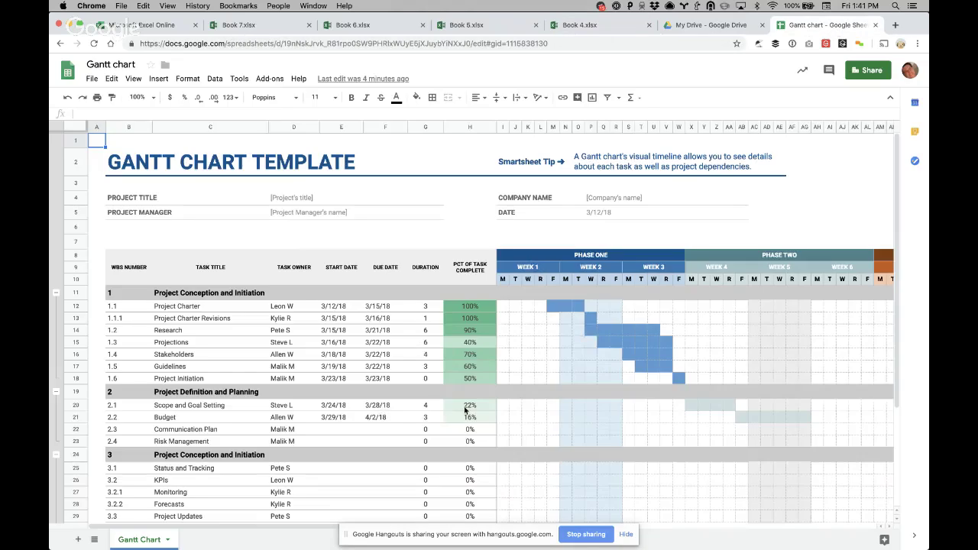
click(473, 355)
click(471, 342)
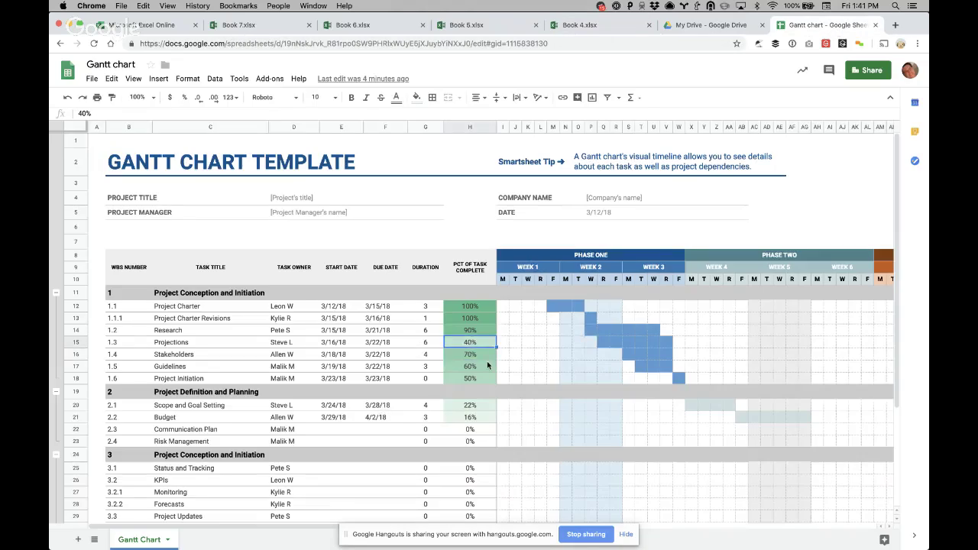
text(90)
key(Return)
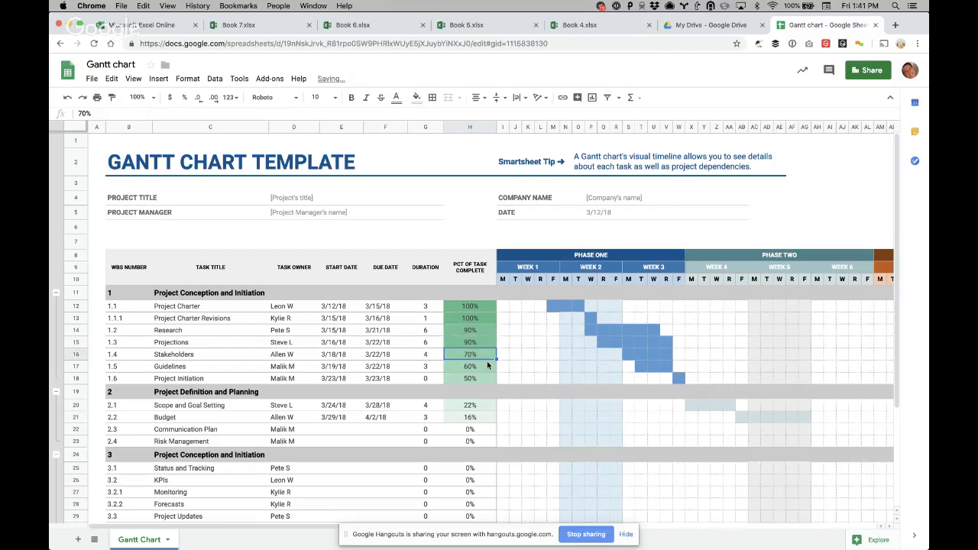
click(478, 342)
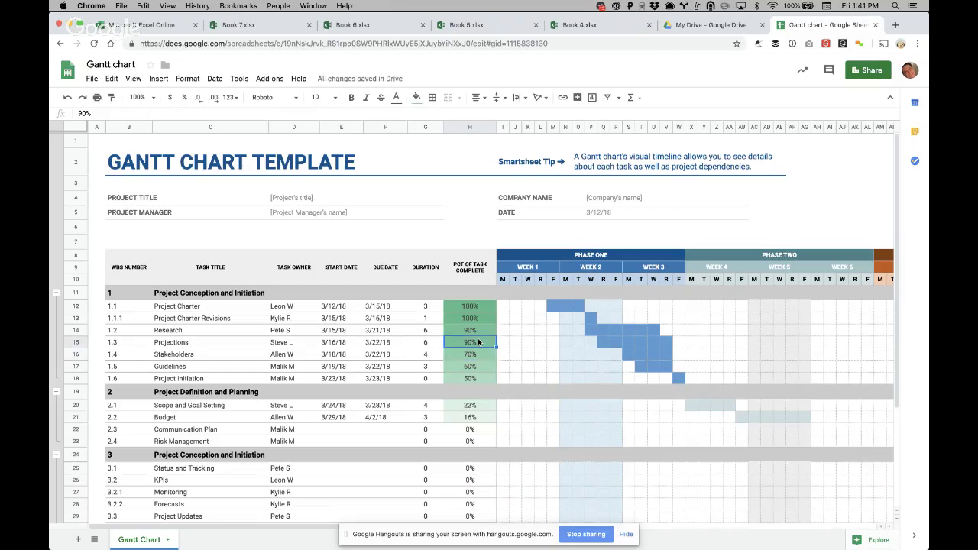
text(20)
key(Return)
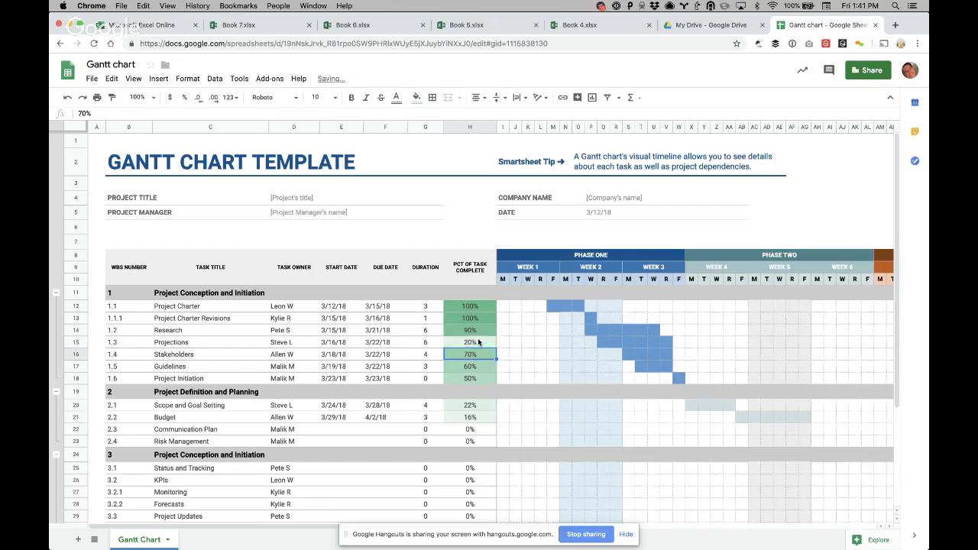
Set the Projections duration to 8 days and copy the bar's last blue cell.
click(415, 342)
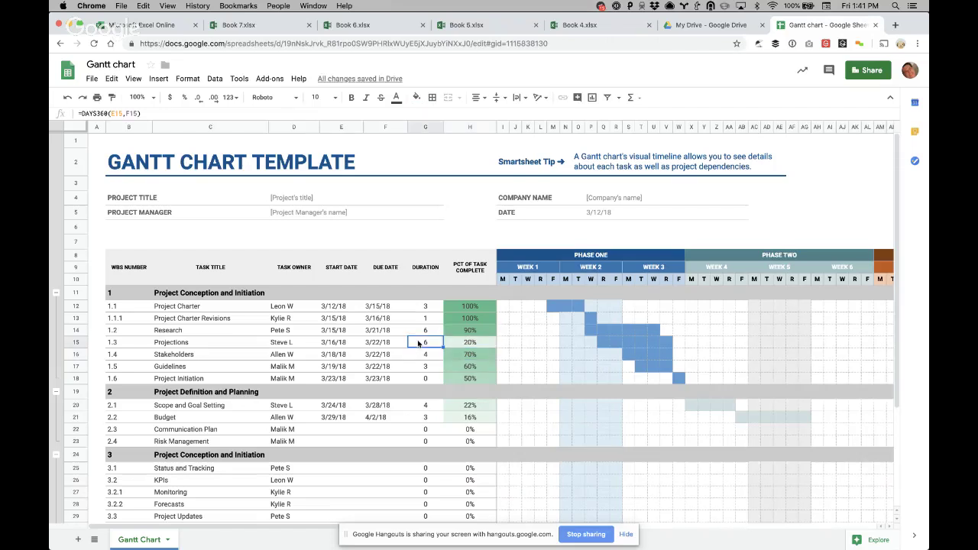
text(8)
key(Return)
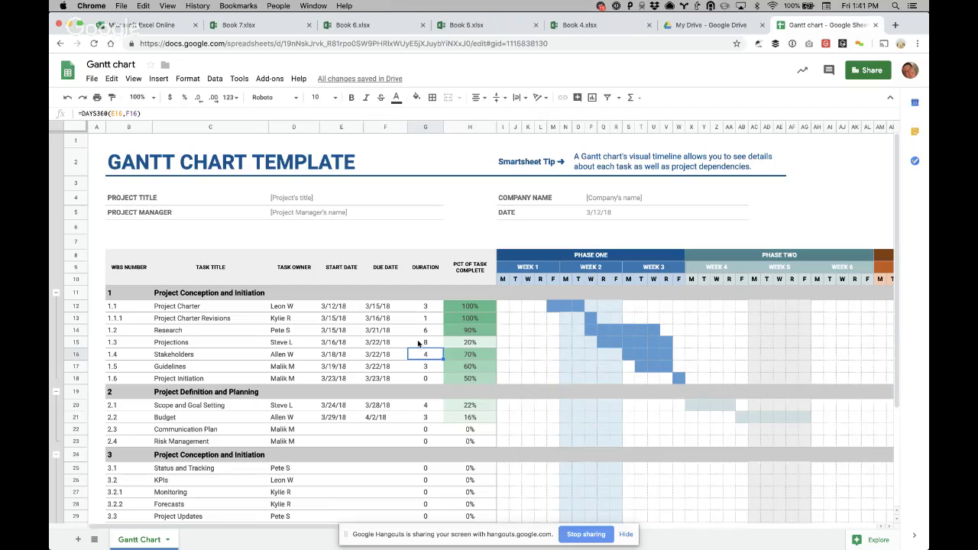
key(Up)
key(Right)
key(Right)
key(Right)
Paste the blue fill into the next two days of row 15 to lengthen the Projections bar.
key(Right)
key(Right)
key(Right)
key(Right)
key(Right)
key(Right)
key(Right)
key(Right)
key(Right)
key(Right)
key(Right)
key(Right)
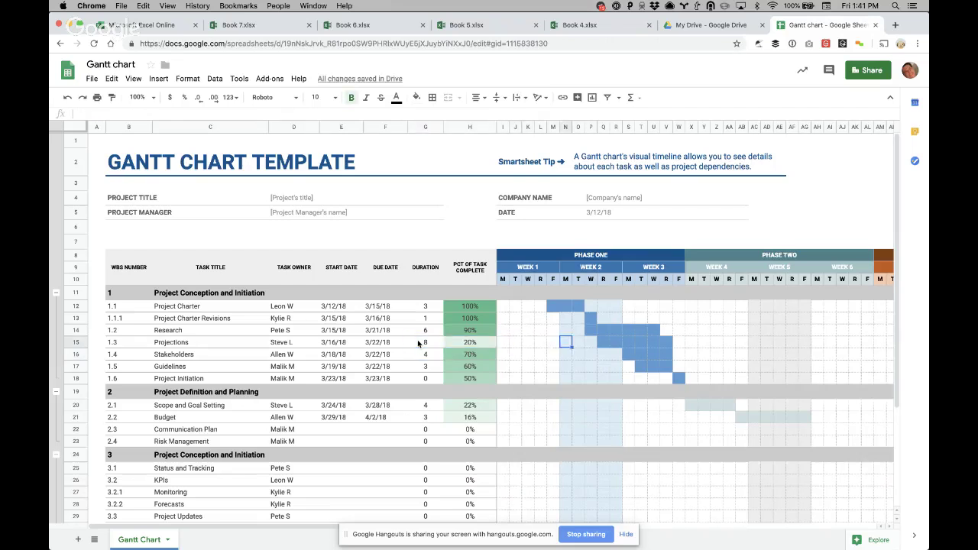
key(Right)
key(Left)
key(Left)
key(Right)
key(super+Right)
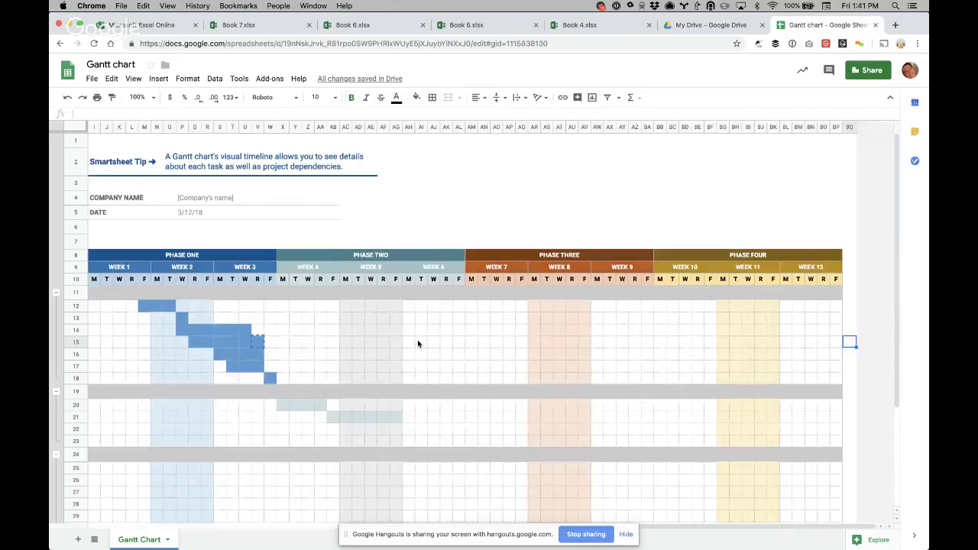
key(Left)
key(Left)
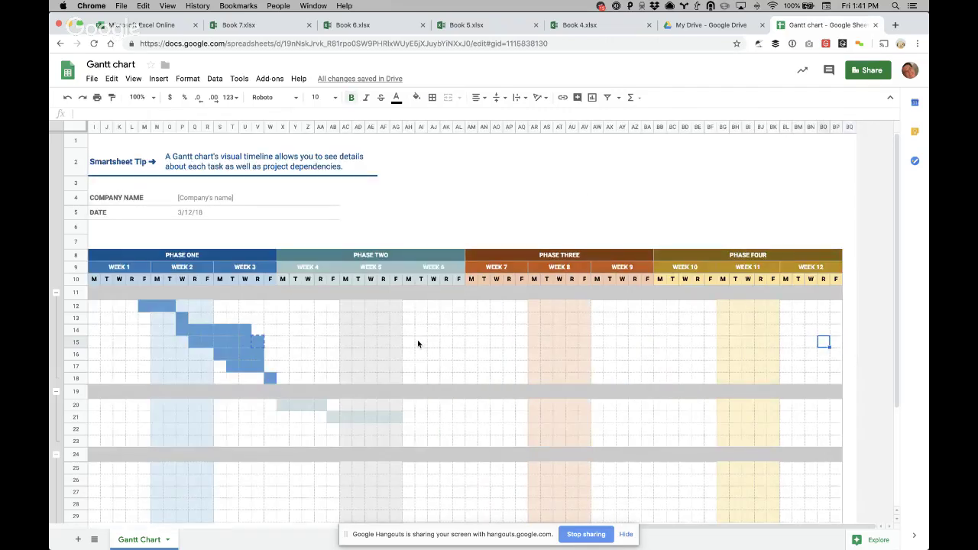
click(272, 346)
key(super+v)
click(285, 344)
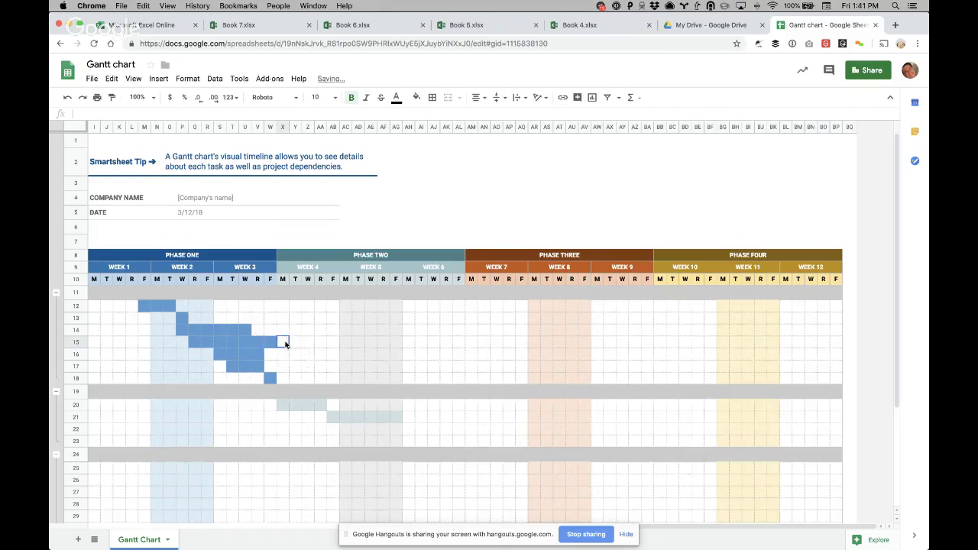
key(super+v)
key(Left)
key(Left)
key(Left)
key(Left)
key(Left)
key(Left)
key(Left)
key(Left)
key(Left)
key(Left)
key(Left)
key(Left)
key(Left)
key(Left)
key(Left)
key(Left)
key(Left)
key(Left)
key(Left)
key(Left)
key(Left)
key(Left)
key(Left)
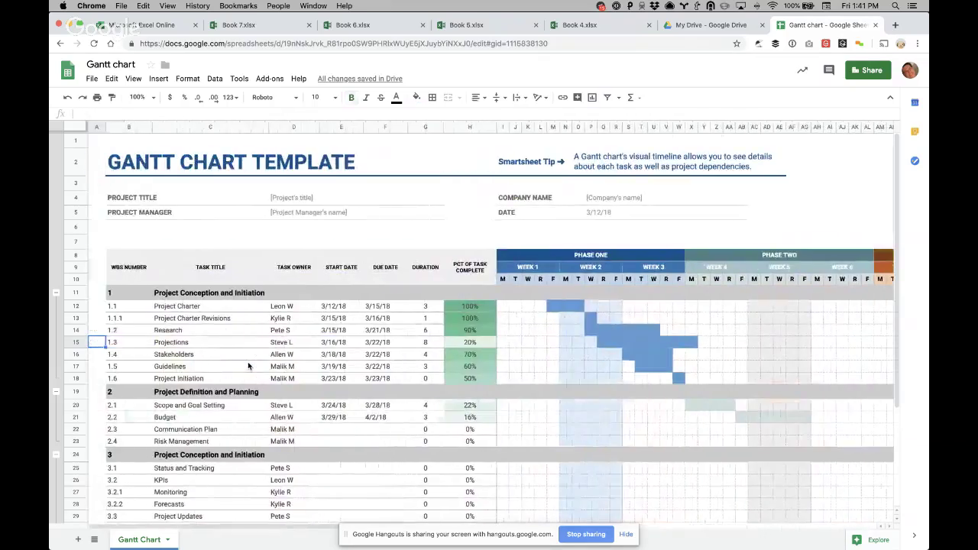
Change the Research task's due date to March 23 using the date picker.
key(Right)
key(Right)
key(Right)
key(Right)
key(Right)
key(Right)
key(Left)
key(Left)
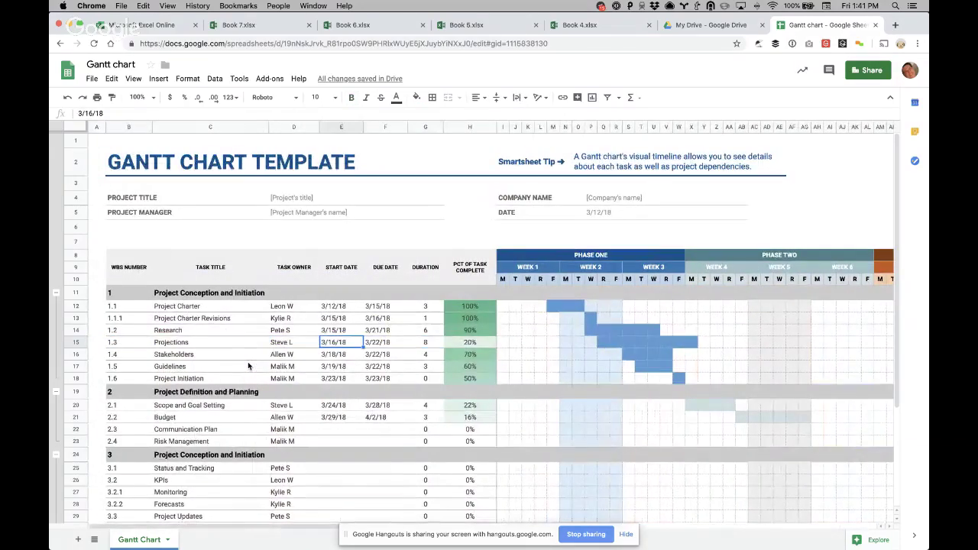
key(Right)
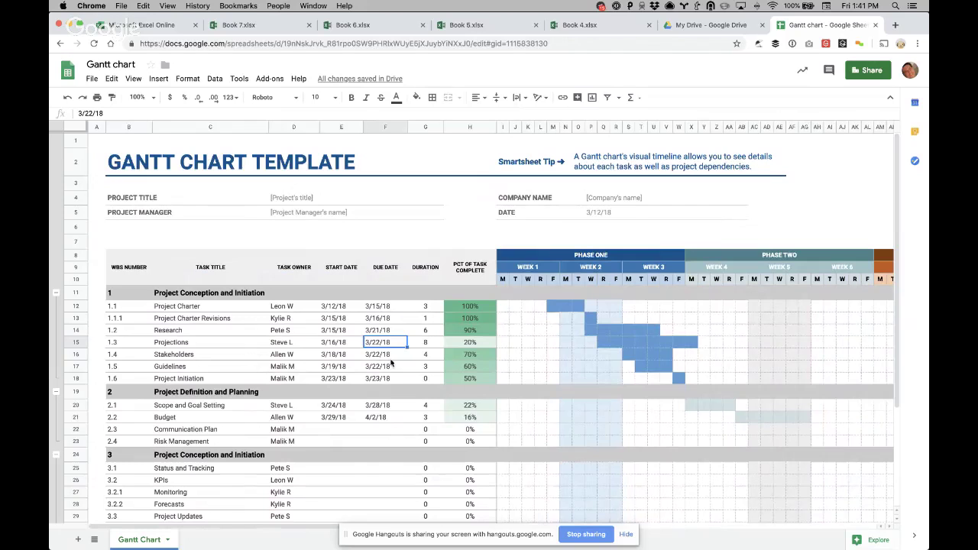
click(376, 334)
double_click(376, 334)
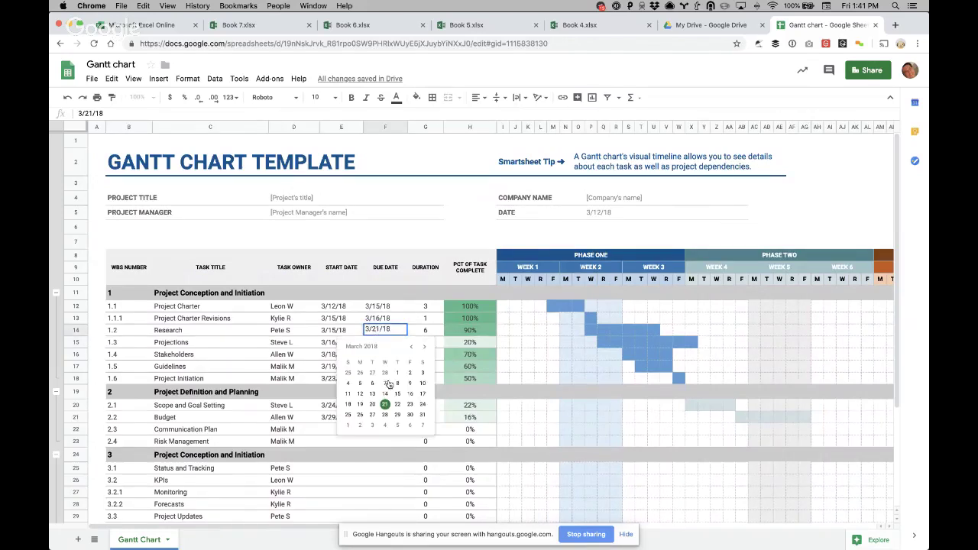
click(411, 412)
click(406, 355)
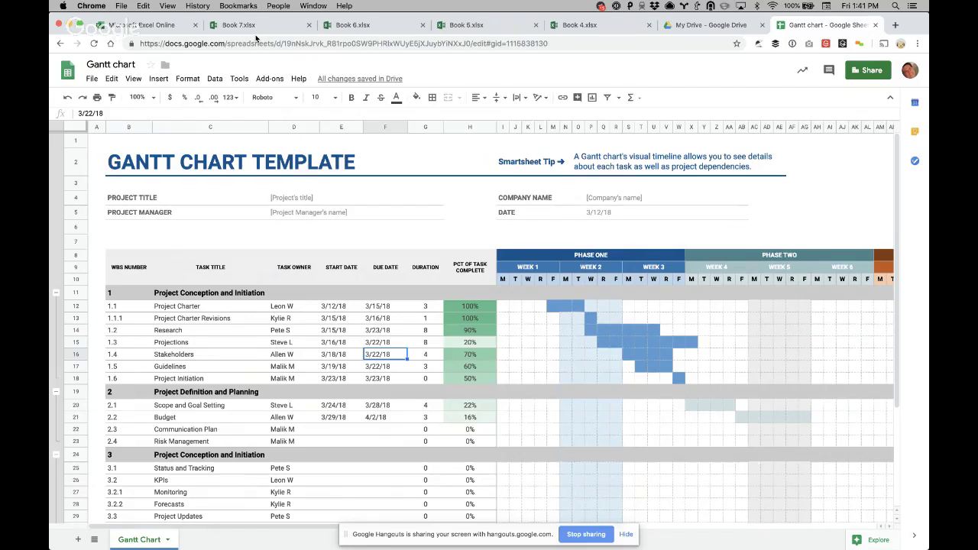
click(153, 27)
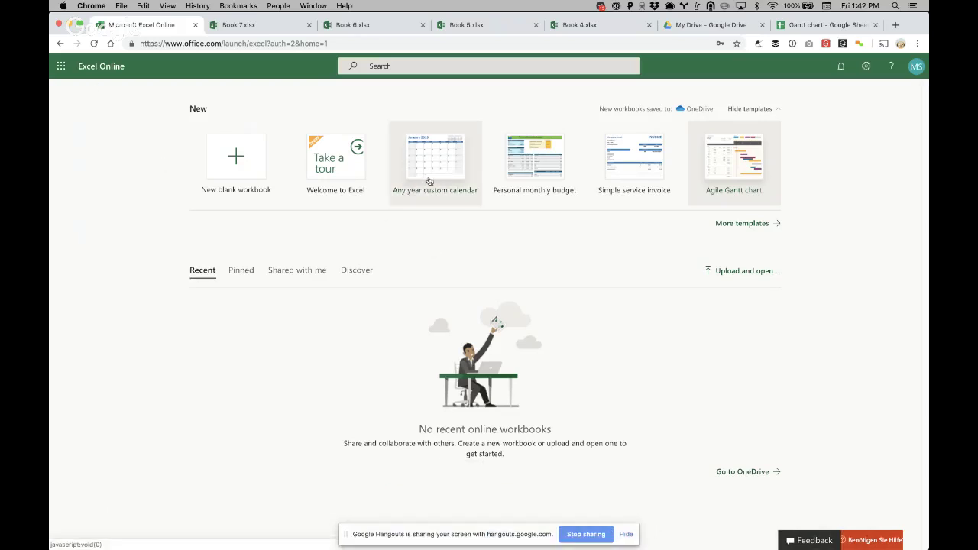
Close the four leftover workbooks and open the Any year custom calendar template.
click(309, 26)
click(309, 27)
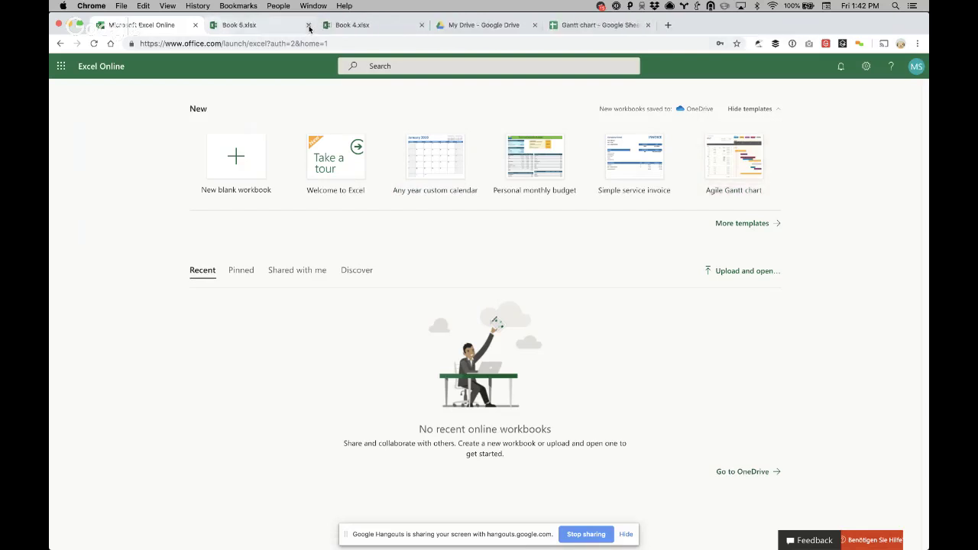
click(309, 27)
click(309, 27)
click(435, 160)
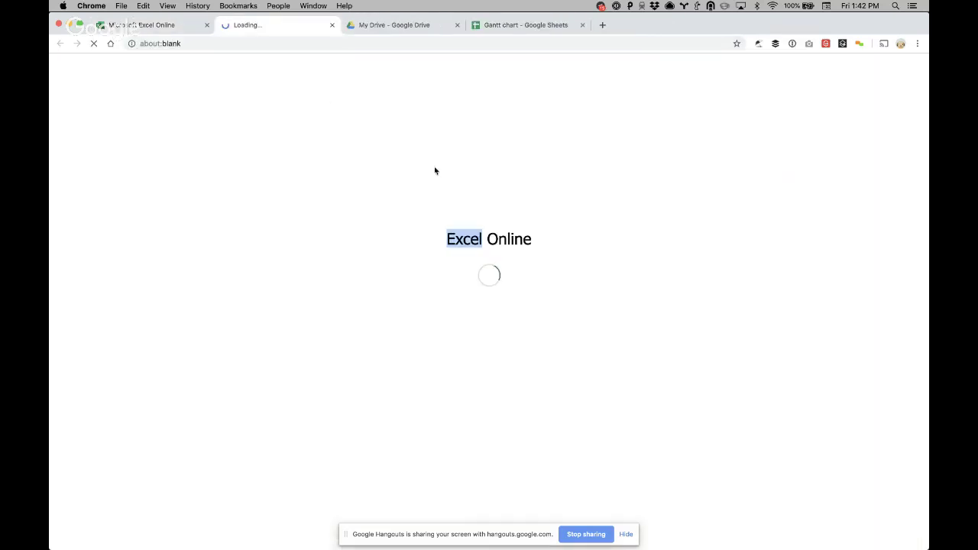
click(146, 27)
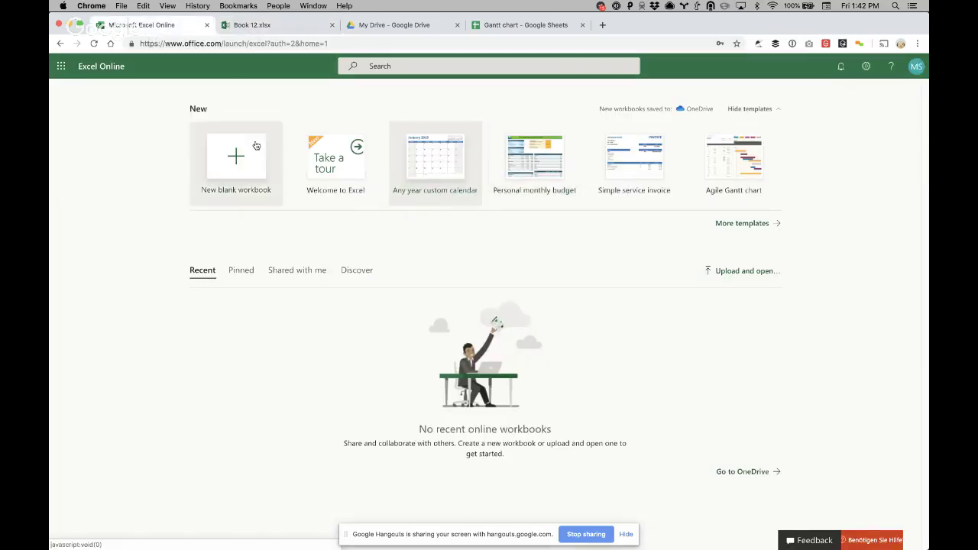
Create a new blank workbook and open the Simple service invoice and Agile Gantt chart templates.
click(256, 145)
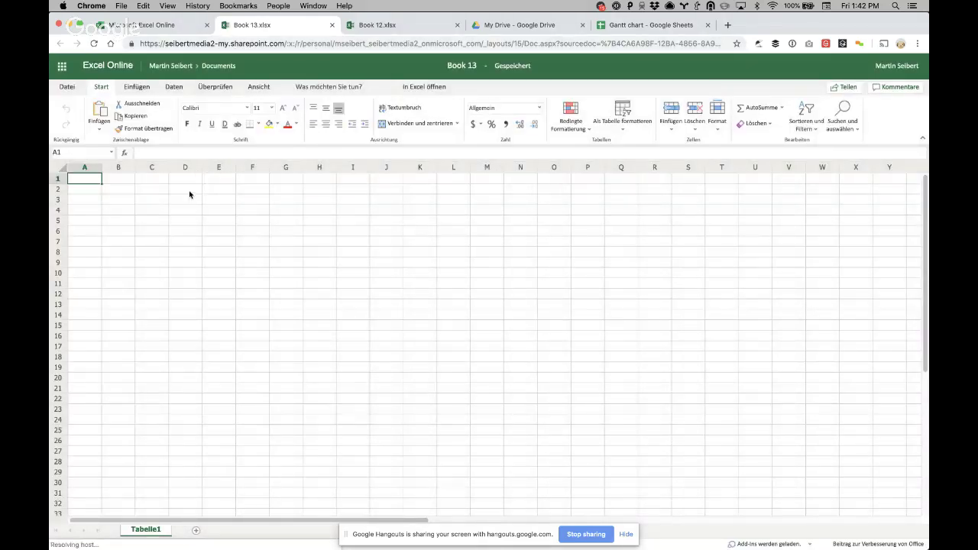
click(384, 29)
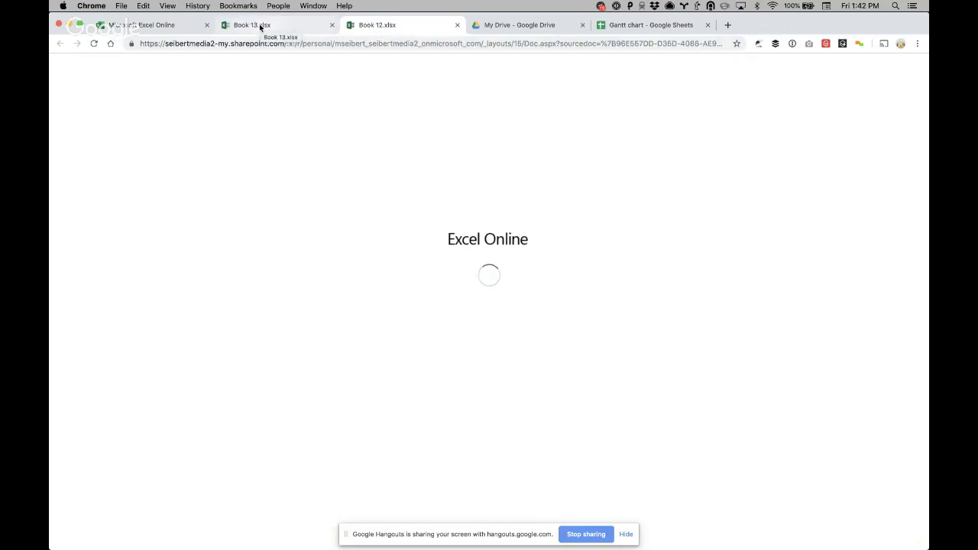
click(175, 25)
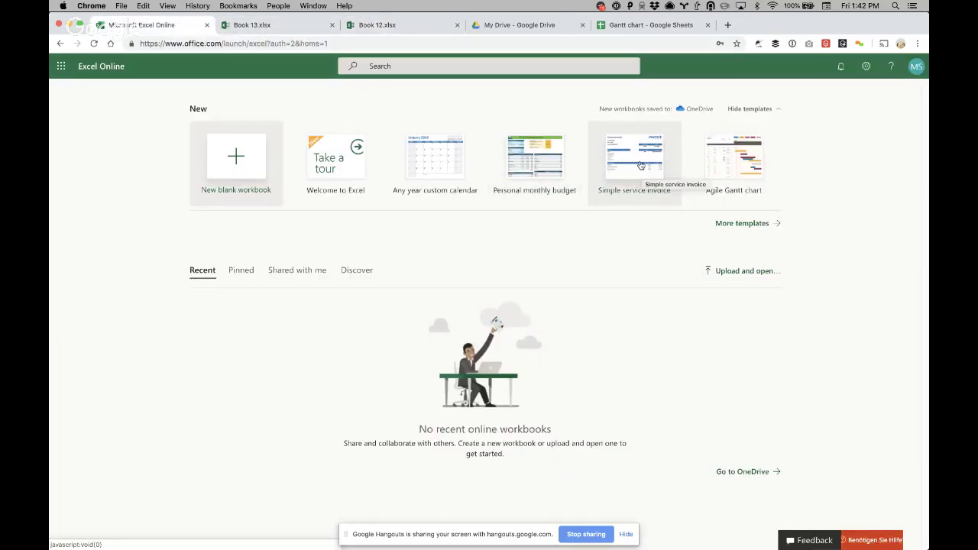
click(641, 165)
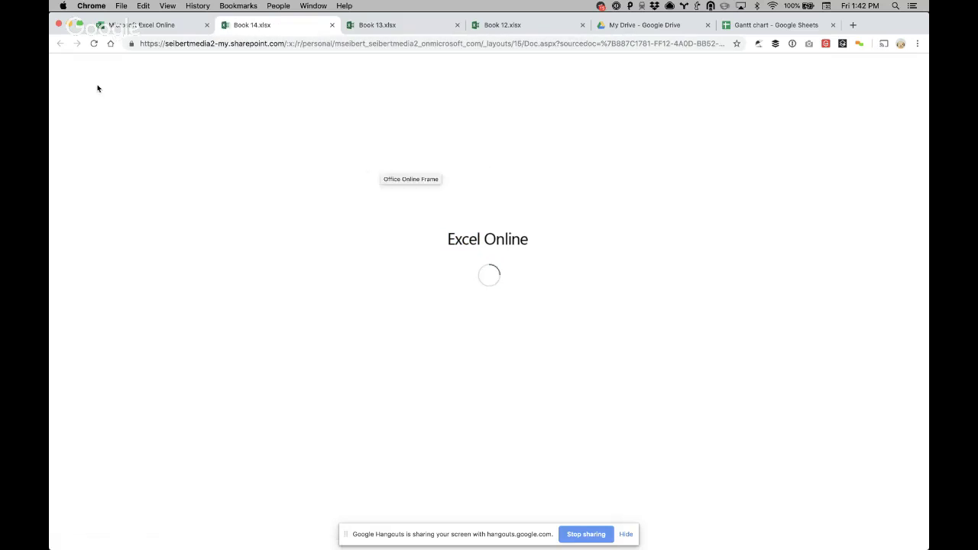
click(141, 26)
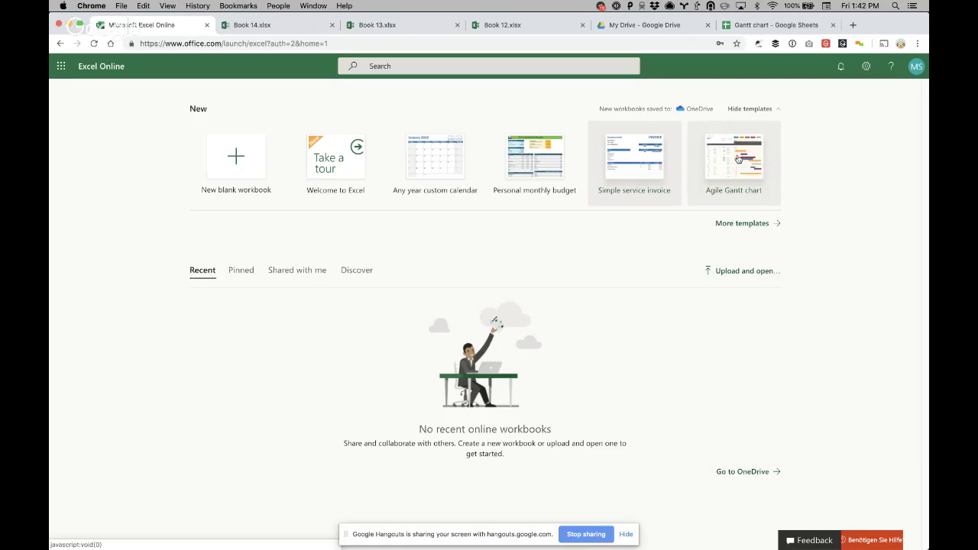
click(737, 158)
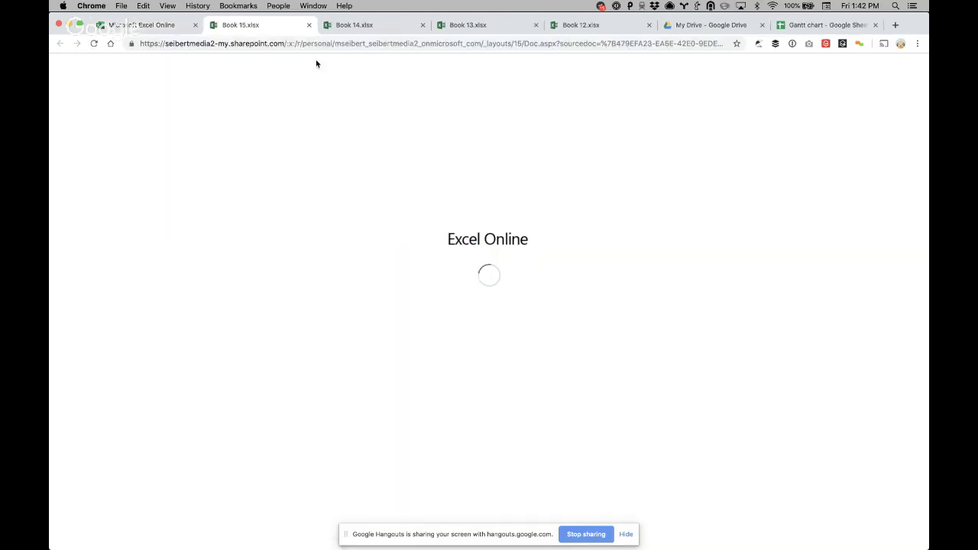
In the blank Book 13, enter 1 in E6 and 5 in F6.
click(454, 31)
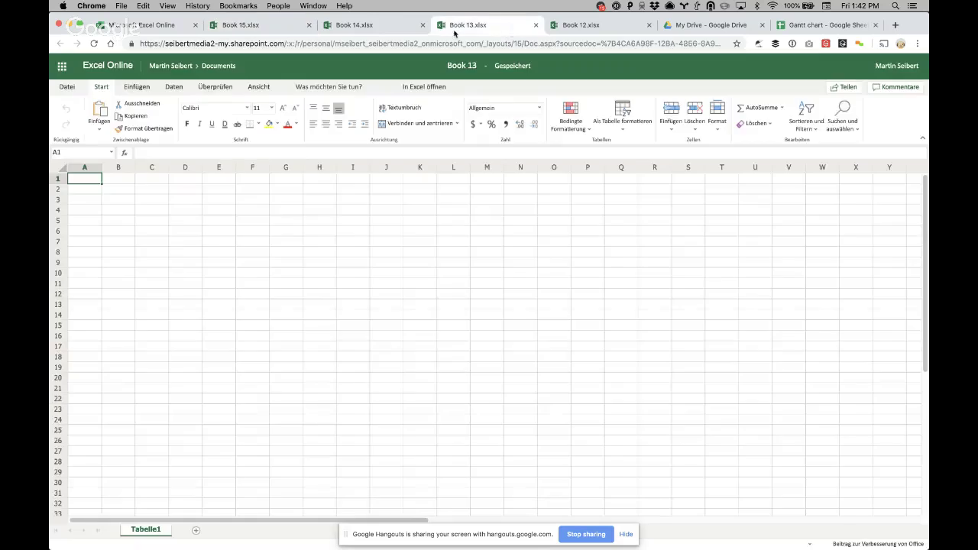
click(226, 269)
click(225, 231)
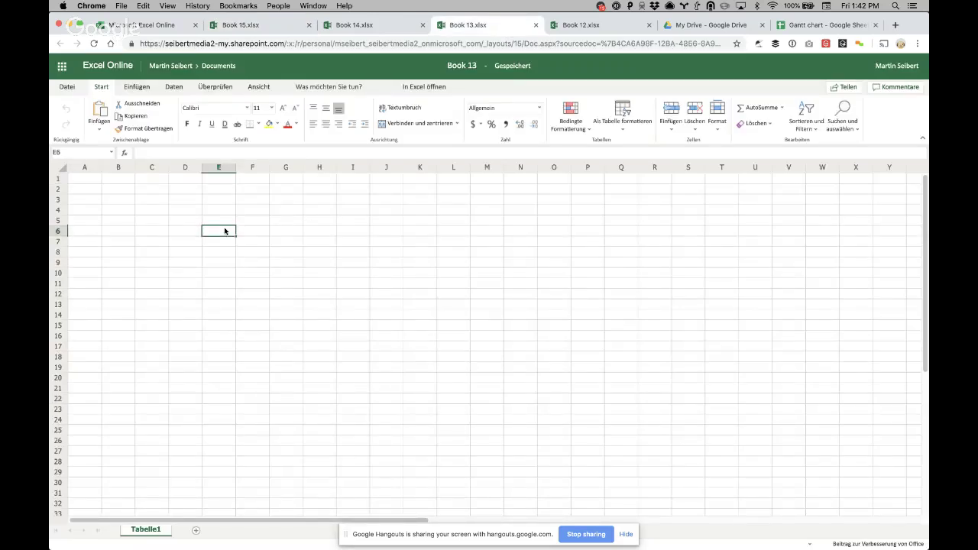
text(1)
key(Tab)
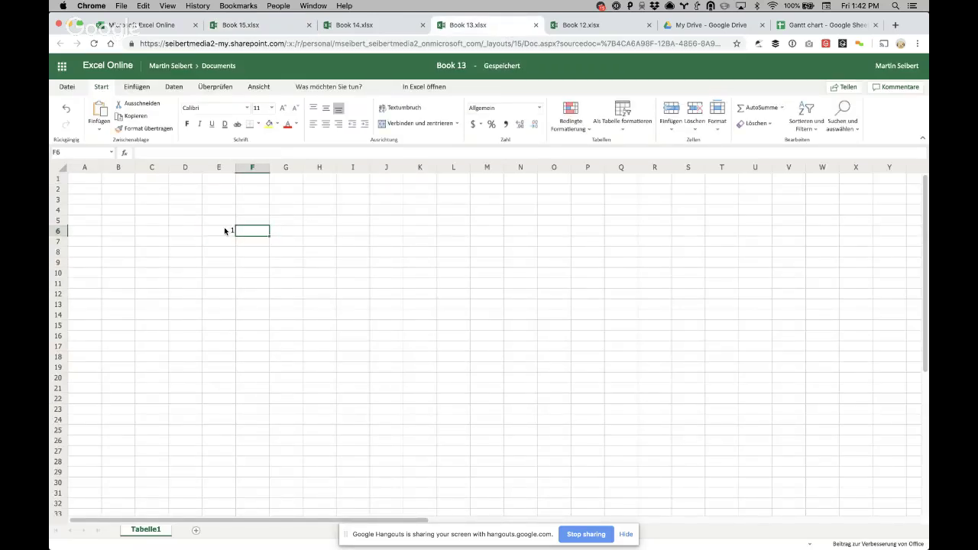
text(5)
key(Tab)
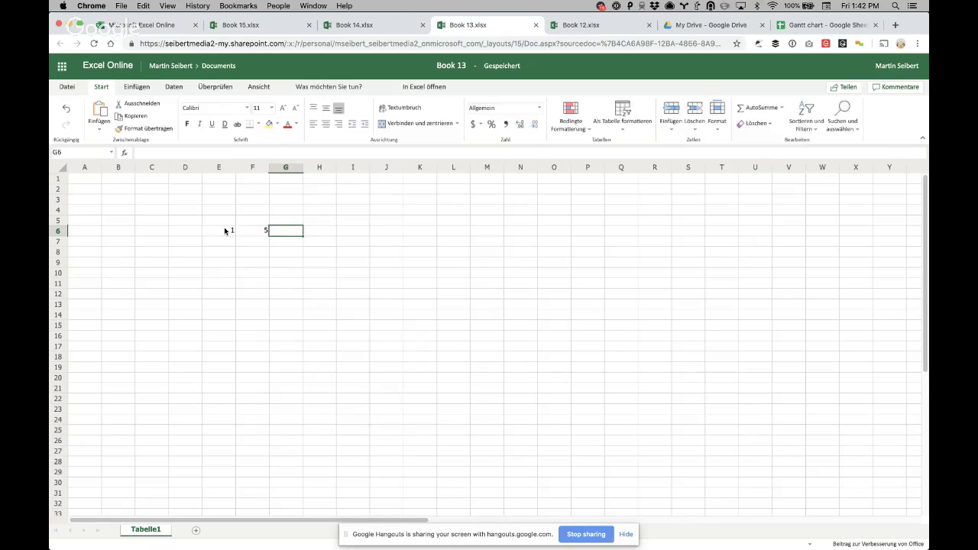
Enter the formula =E6+F6 in G6 so it shows 6.
text(=)
click(228, 228)
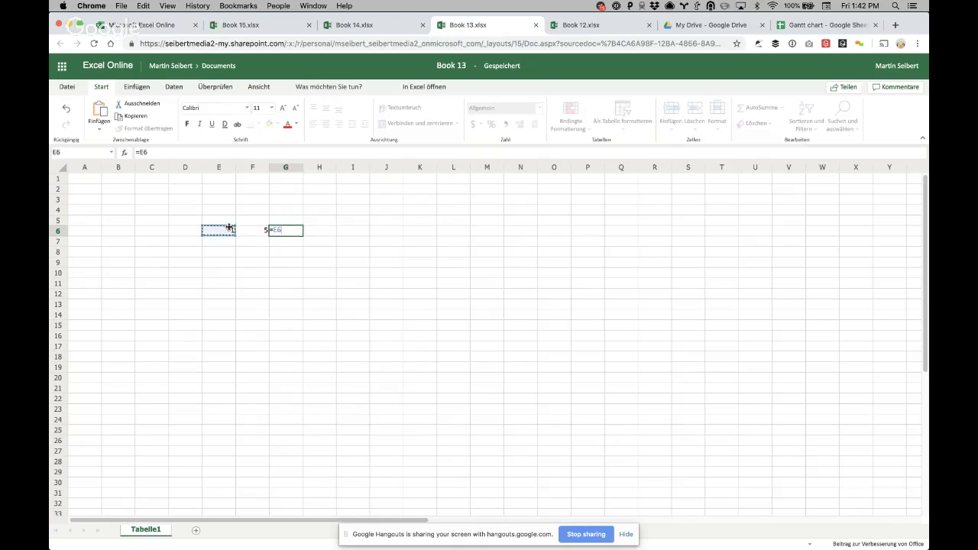
text(+)
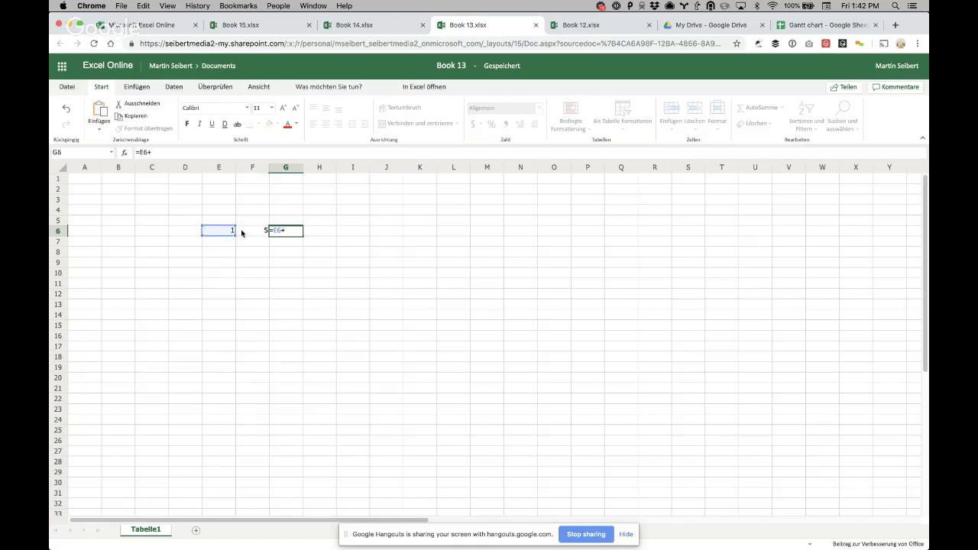
click(244, 232)
key(Return)
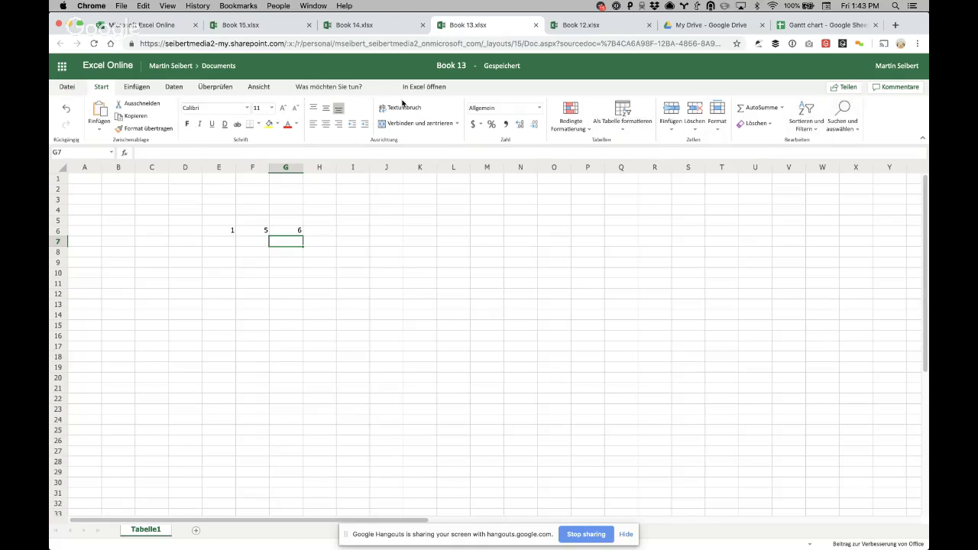
click(817, 23)
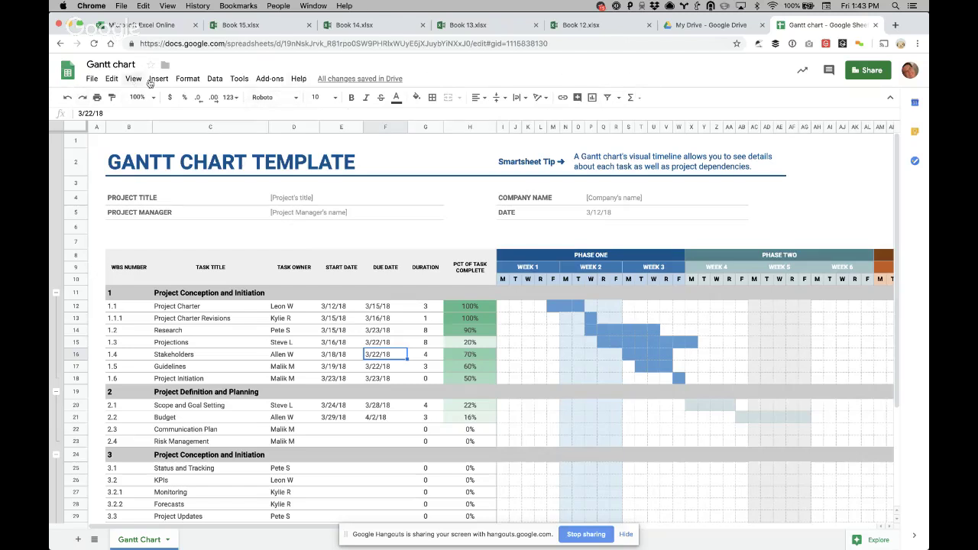
Return to Book 13 and browse the Einfügen, Daten, Überprüfen and Ansicht ribbon tabs.
click(581, 25)
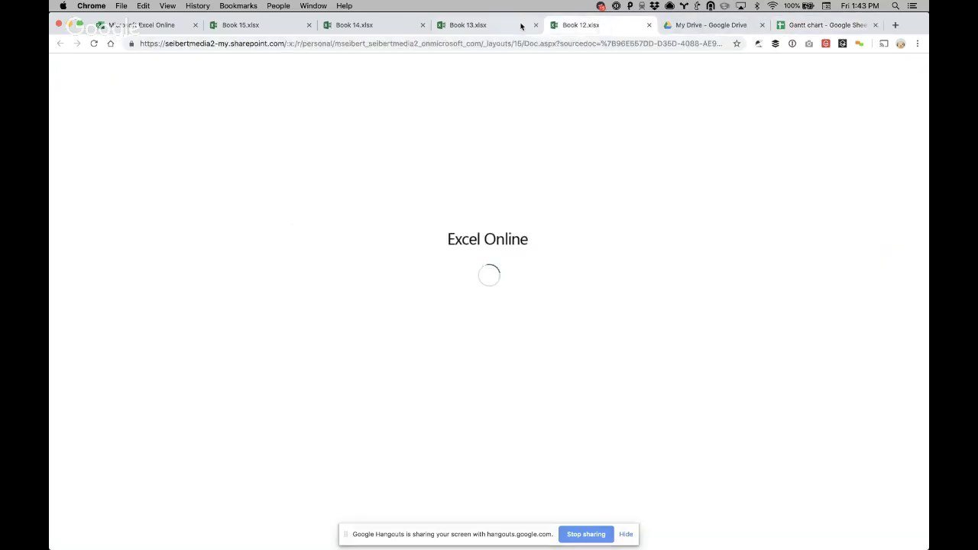
click(497, 25)
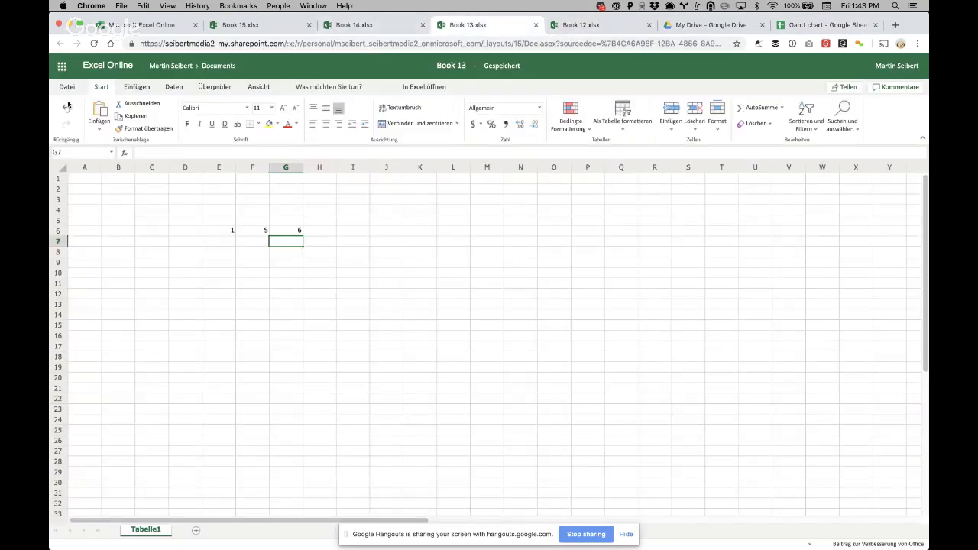
click(136, 89)
click(172, 88)
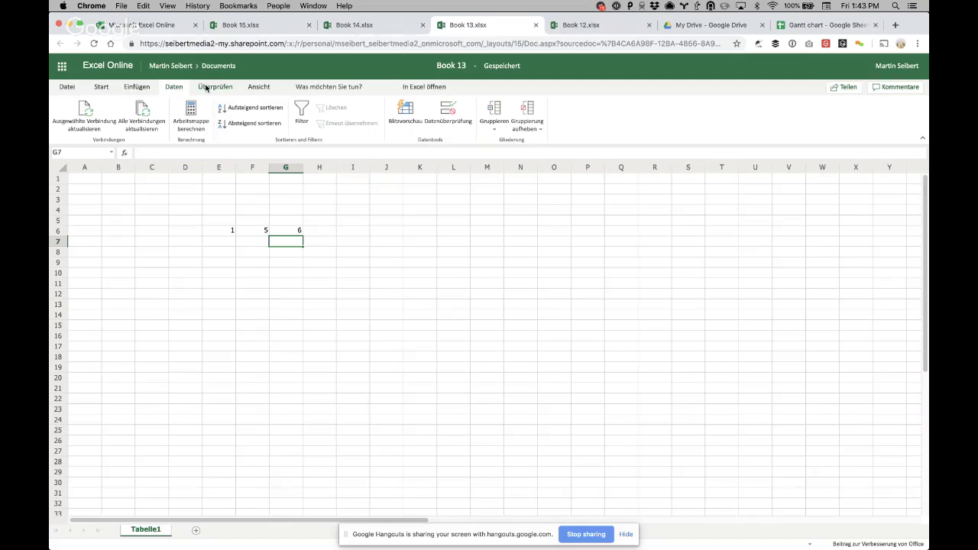
click(206, 88)
click(247, 89)
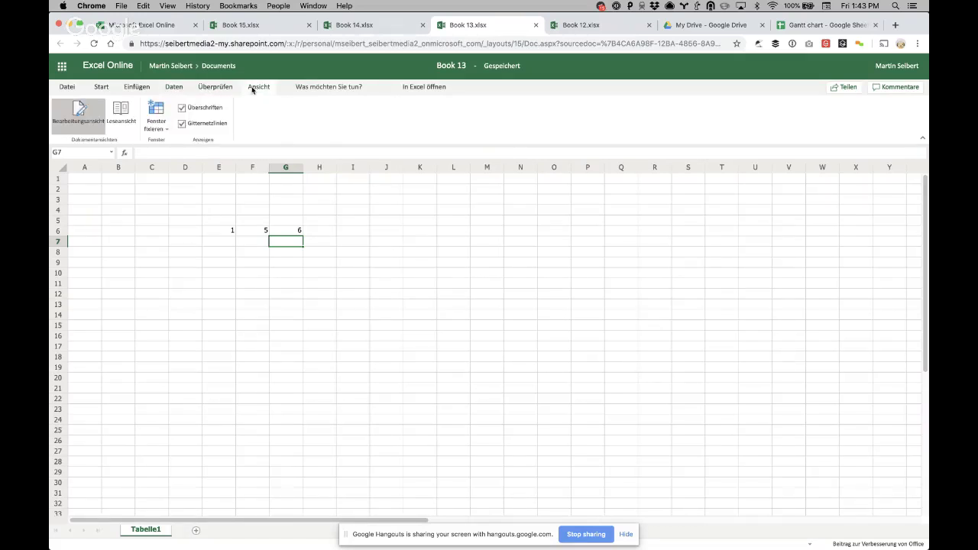
Look over the Datei page, return to the Start tab, and stop screen sharing.
click(65, 91)
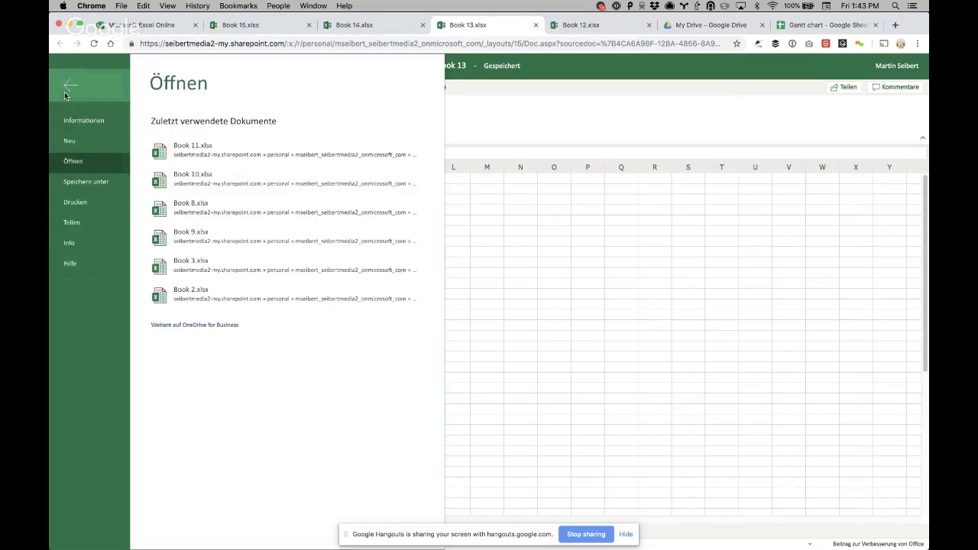
click(567, 86)
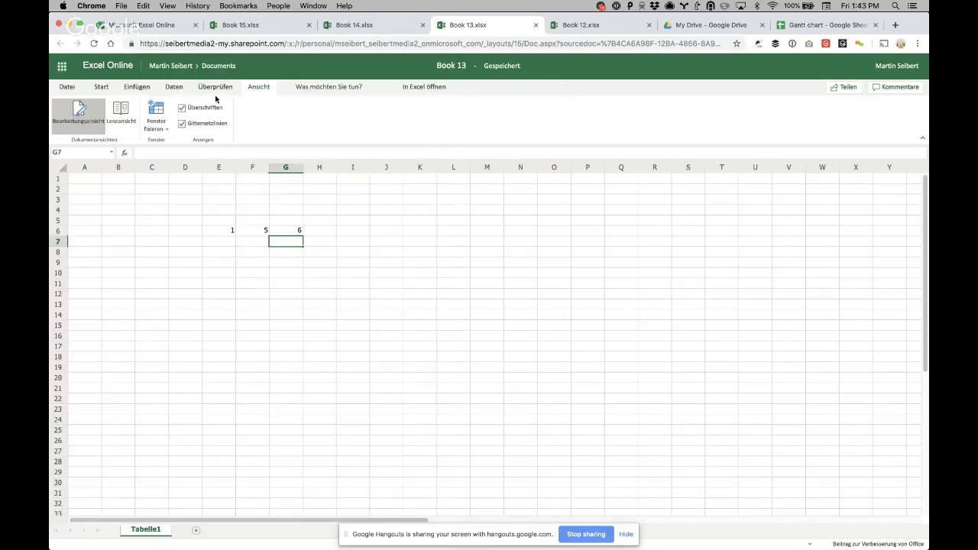
click(102, 88)
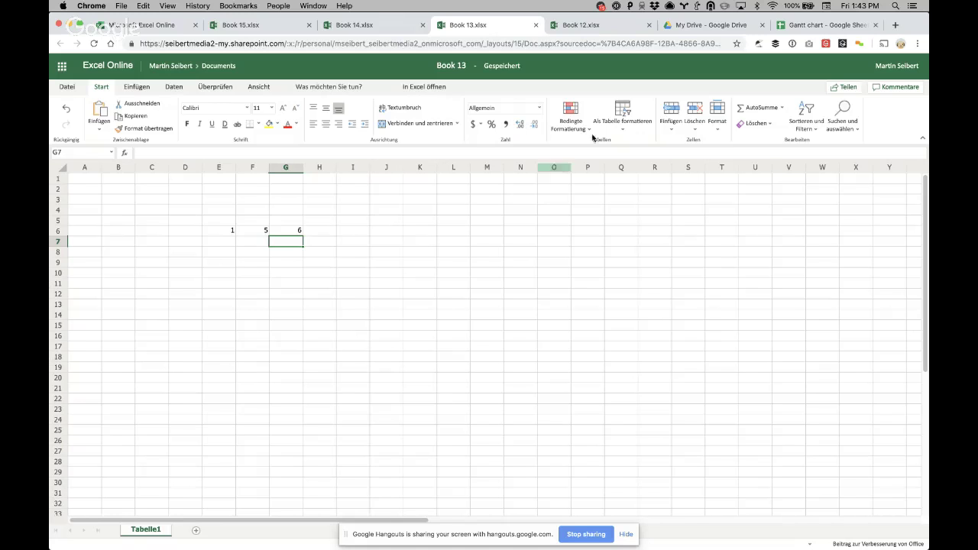
click(585, 535)
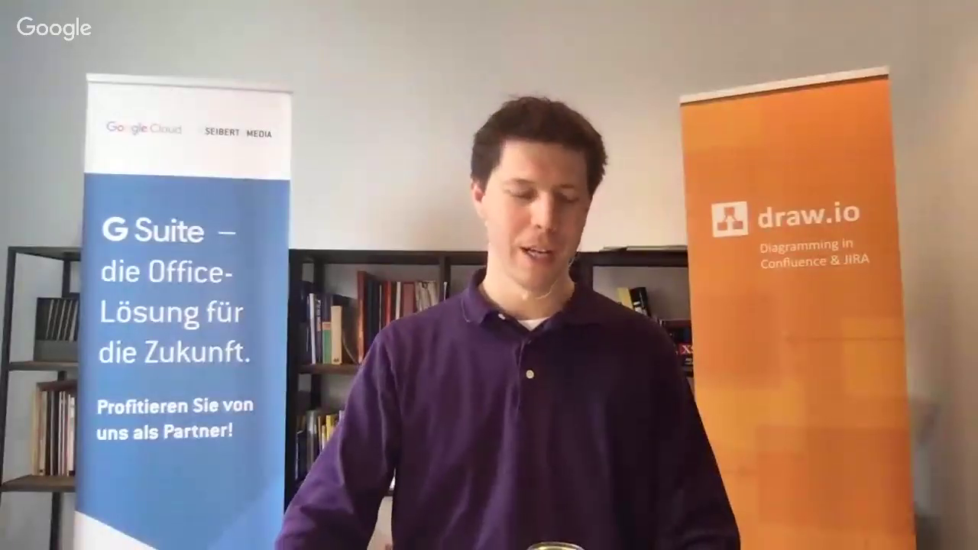